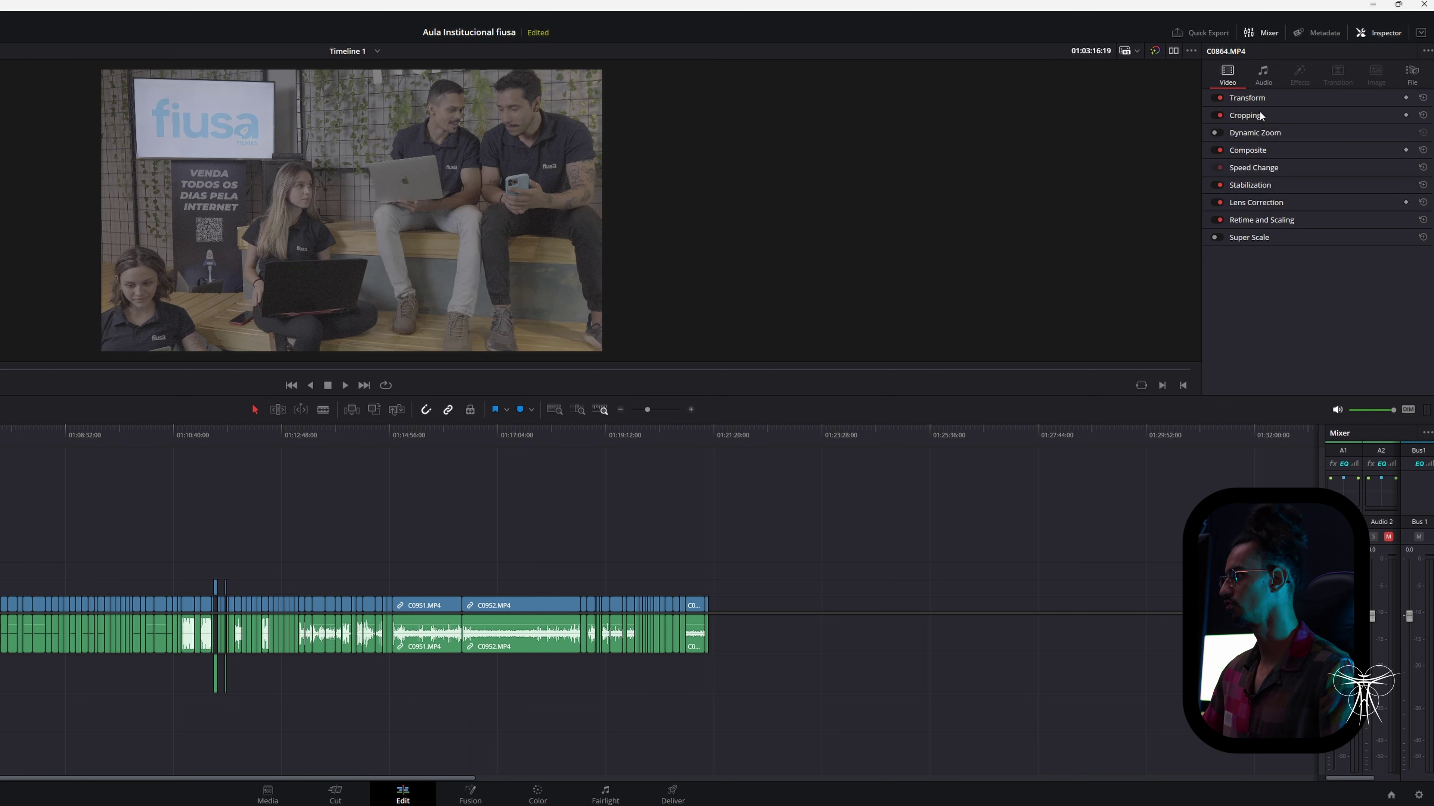
Review the clip's audio properties with Volume, Pan and Pitch collapsed, and examine its file metadata
{"action": "left_click", "coordinate": [1263, 76]}
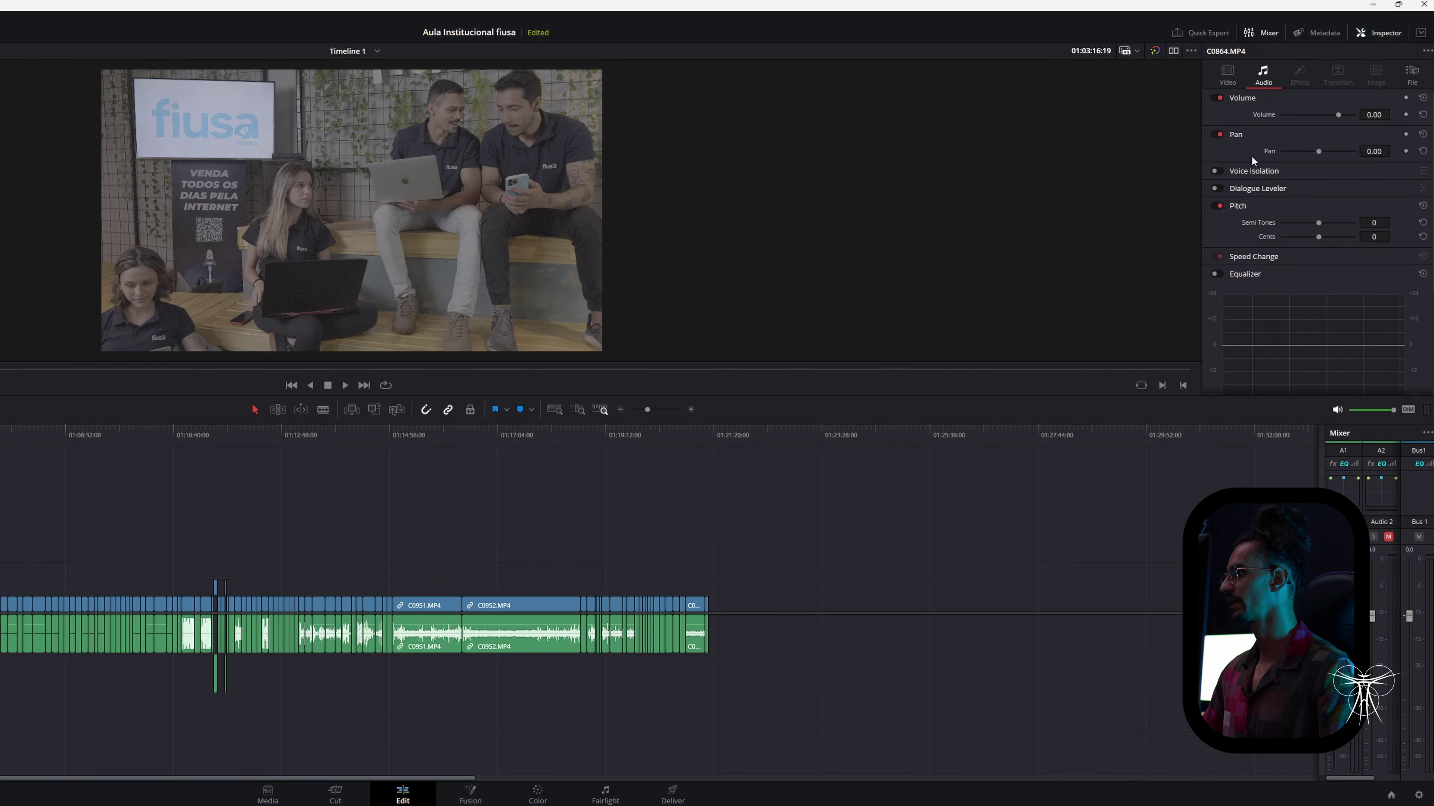
{"action": "left_click", "coordinate": [1239, 97]}
{"action": "left_click", "coordinate": [1239, 115]}
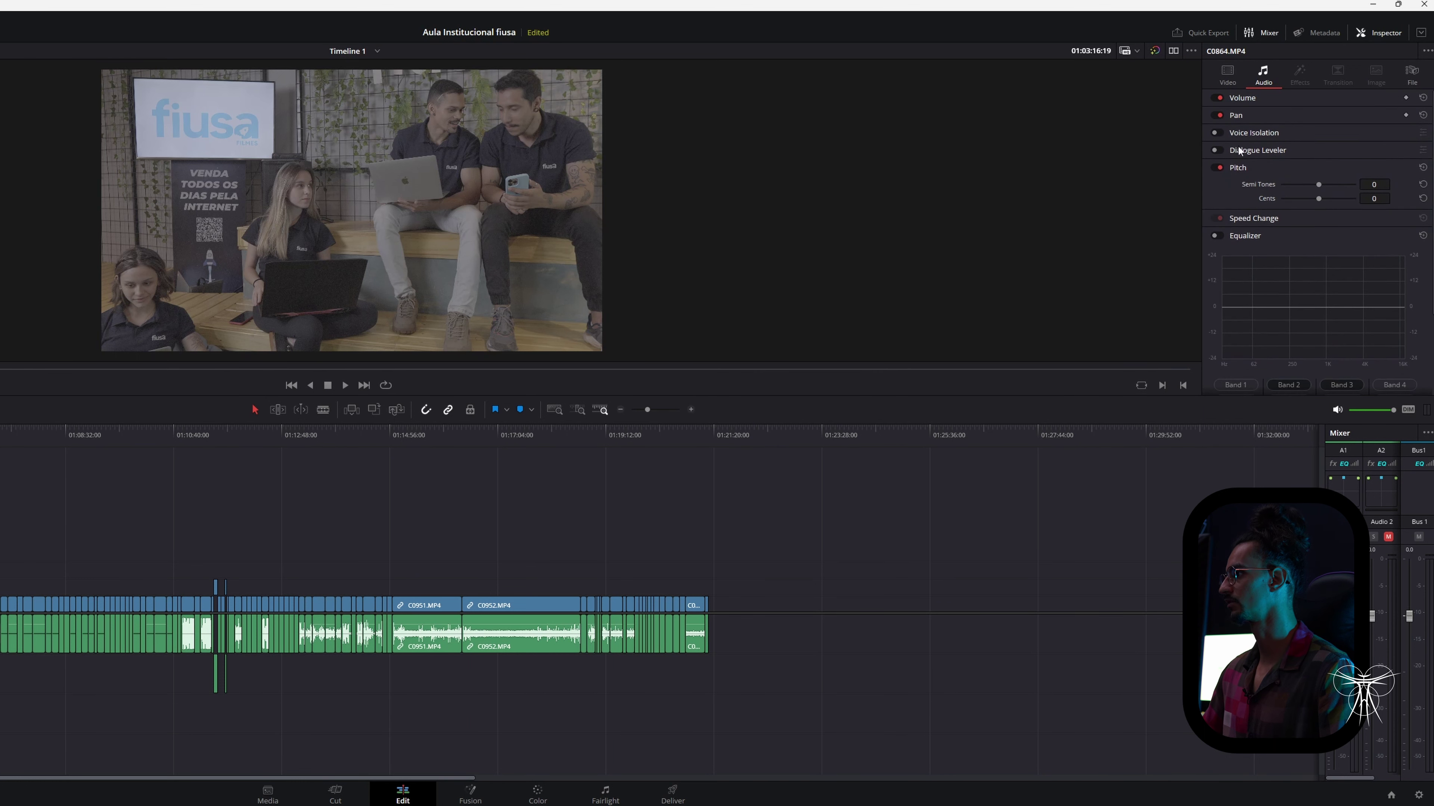
{"action": "left_click", "coordinate": [1239, 167]}
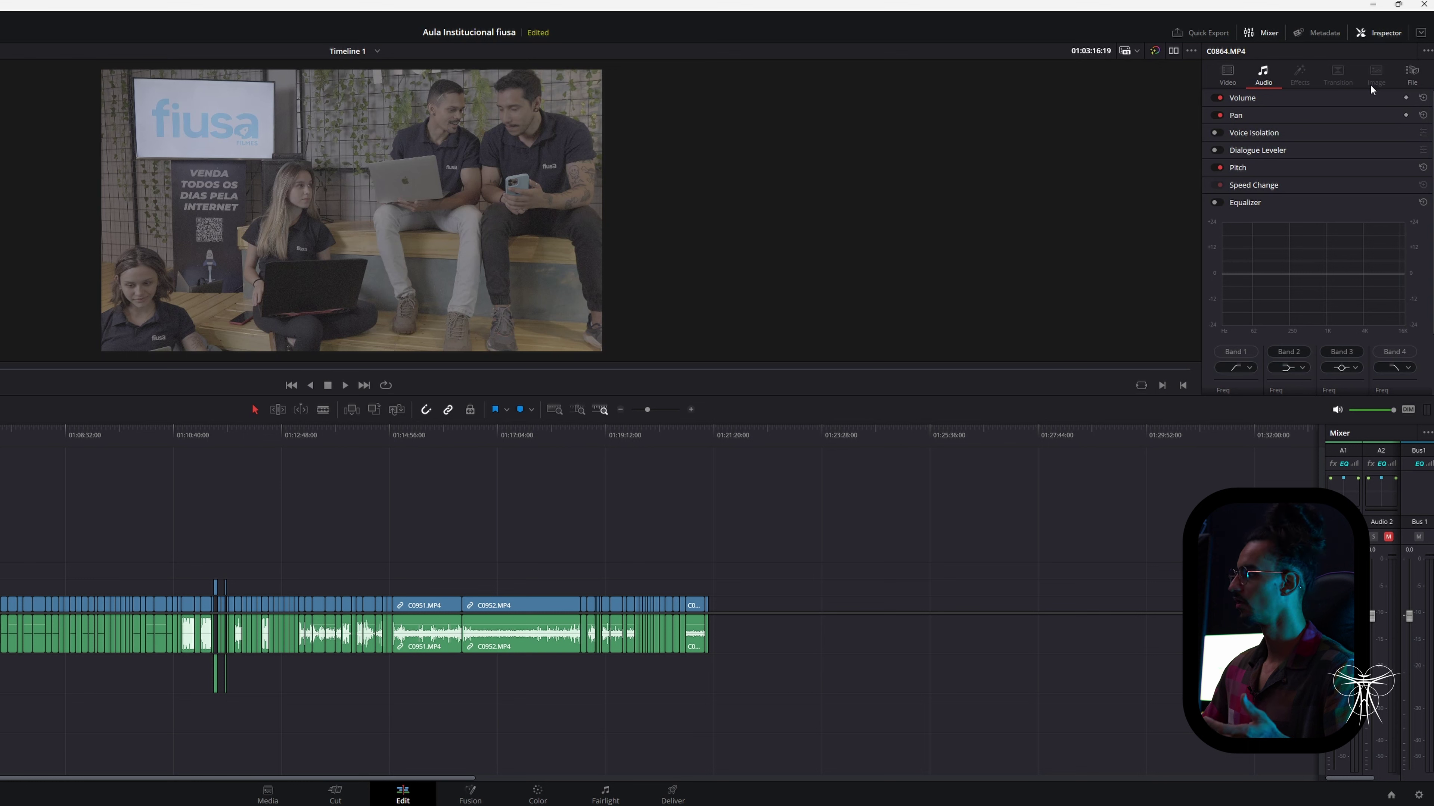
{"action": "left_click", "coordinate": [1412, 78]}
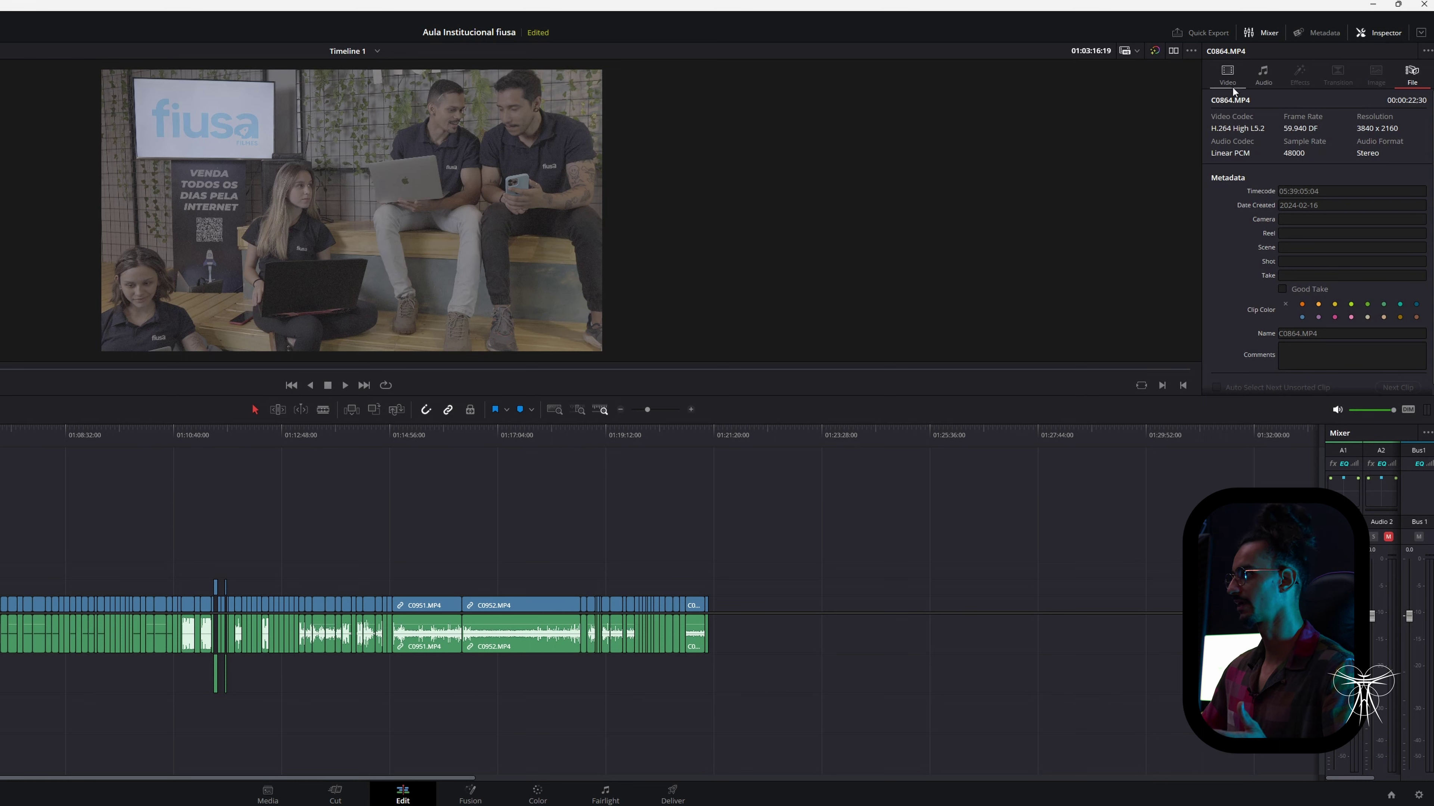
Expand the clip's video Transform settings and move the playhead to the wide shot at 01:03:09:15
{"action": "left_click", "coordinate": [1228, 74]}
{"action": "left_click", "coordinate": [1243, 97]}
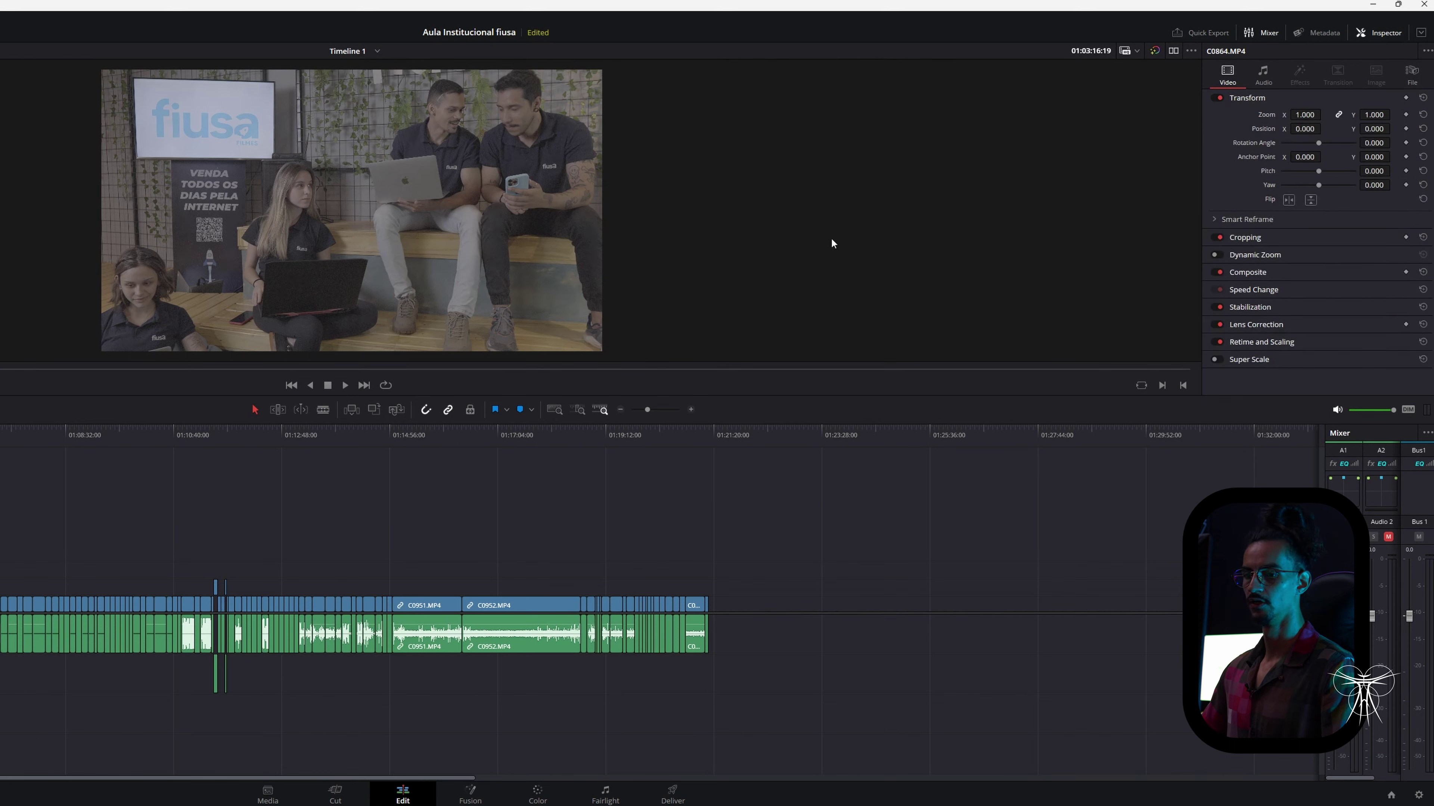
{"action": "key", "text": "Up"}
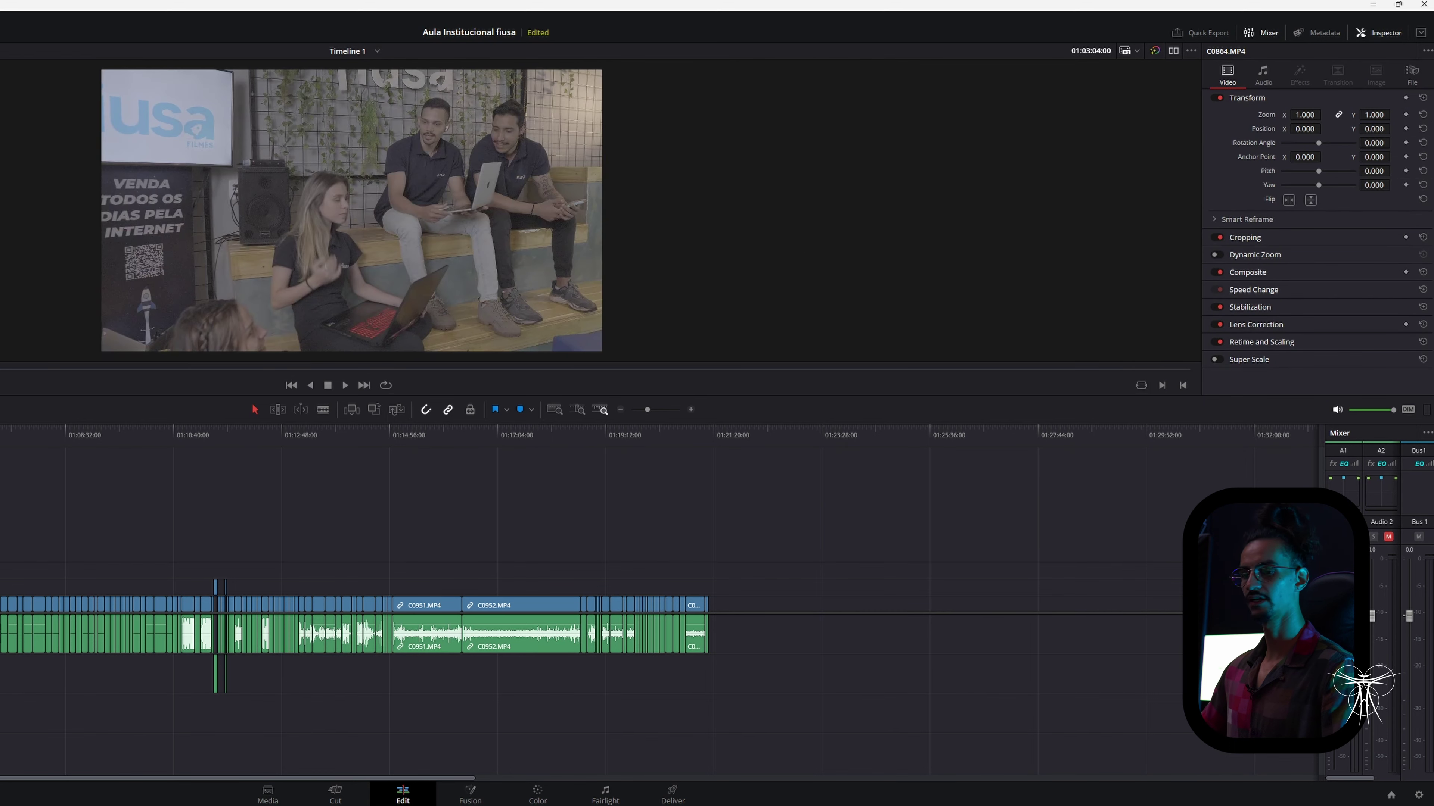
{"action": "key", "text": "Up"}
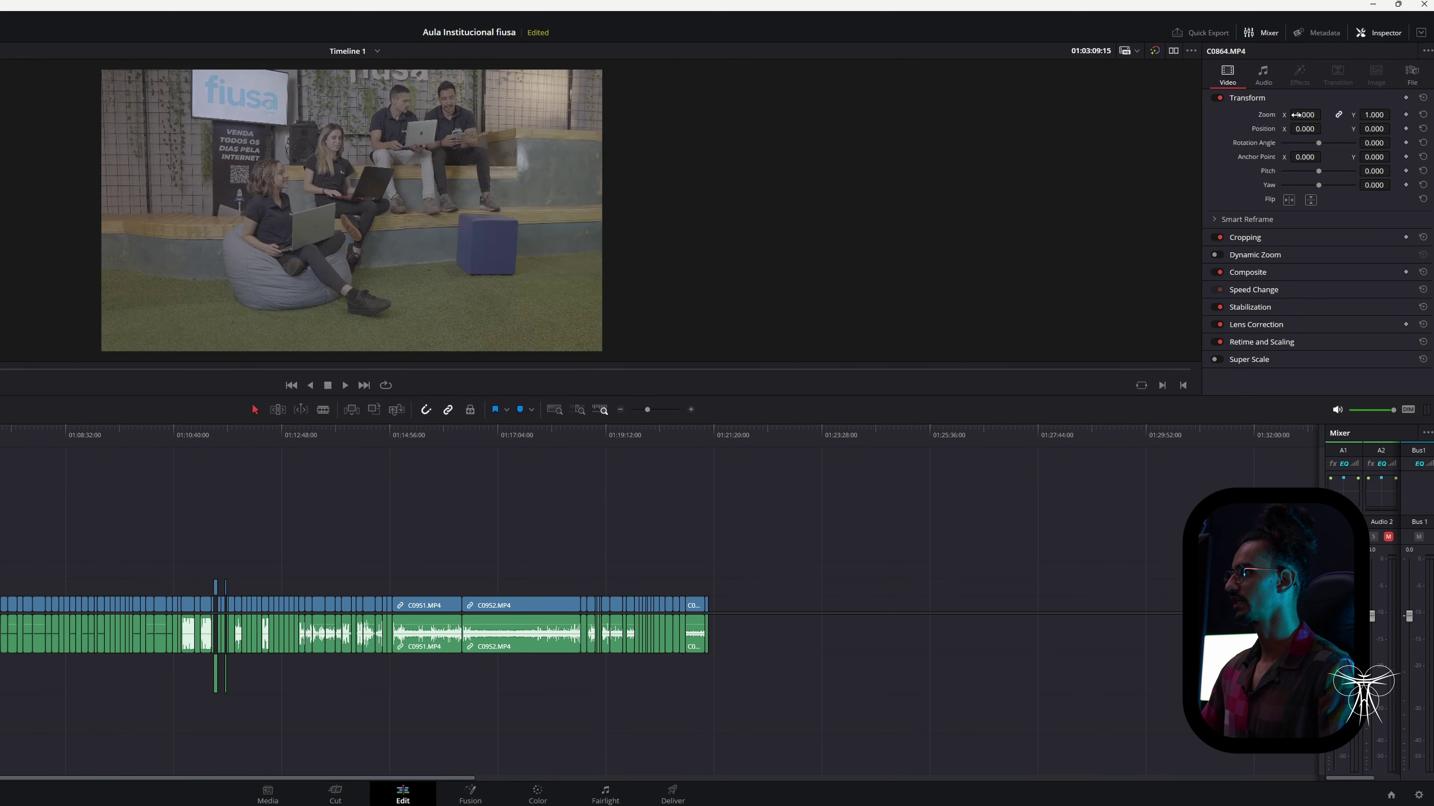
Set the clip's zoom to 1.320, position to X -168 and Y -310, rotation to -0.900 and anchor point X to -91, and save the project
{"action": "mouse_move", "coordinate": [1297, 115]}
{"action": "left_mouse_down"}
{"action": "mouse_move", "coordinate": [1313, 116]}
{"action": "mouse_move", "coordinate": [1280, 129]}
{"action": "left_mouse_up"}
{"action": "left_click_drag", "start_coordinate": [1374, 129], "coordinate": [1376, 131]}
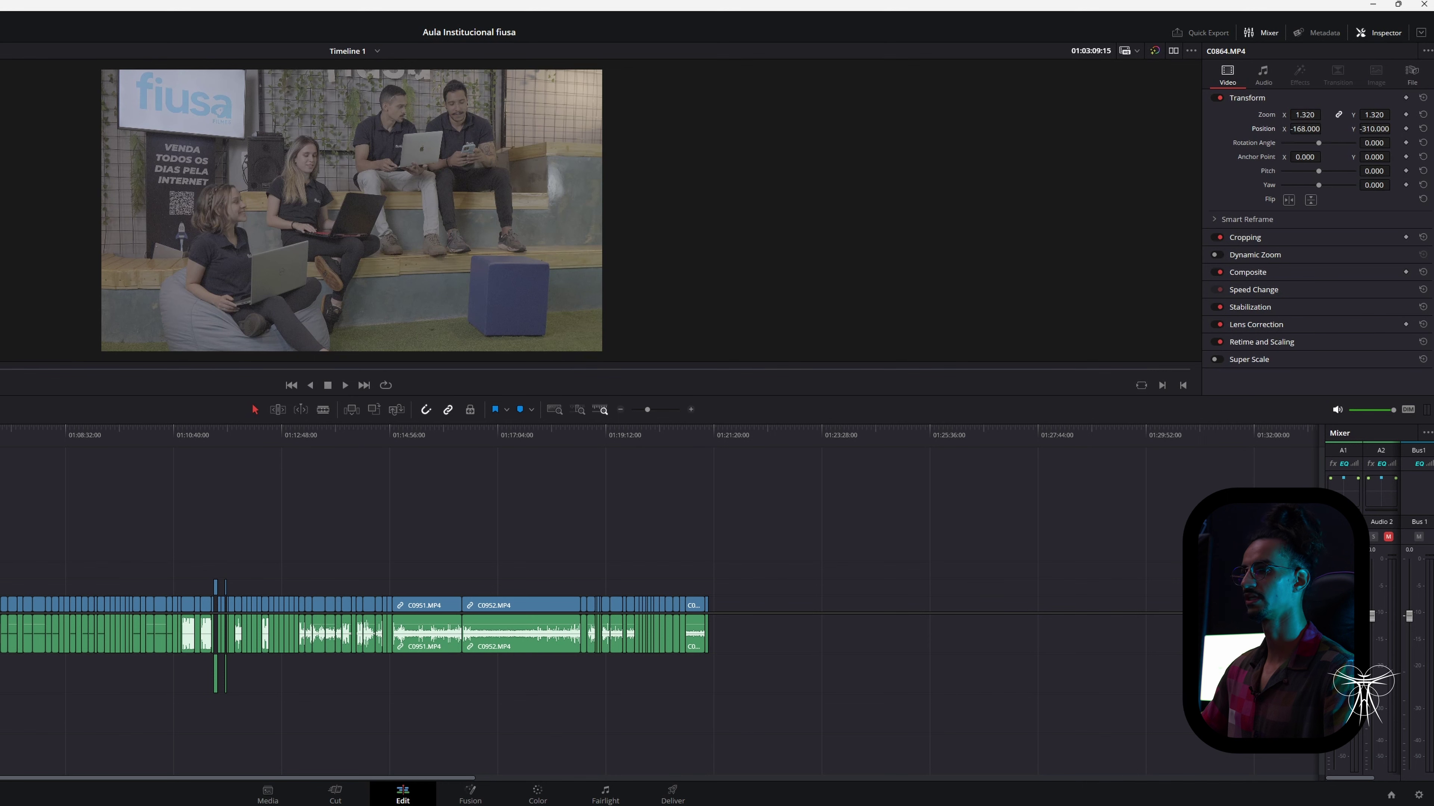
{"action": "left_click_drag", "start_coordinate": [1371, 144], "coordinate": [1360, 144]}
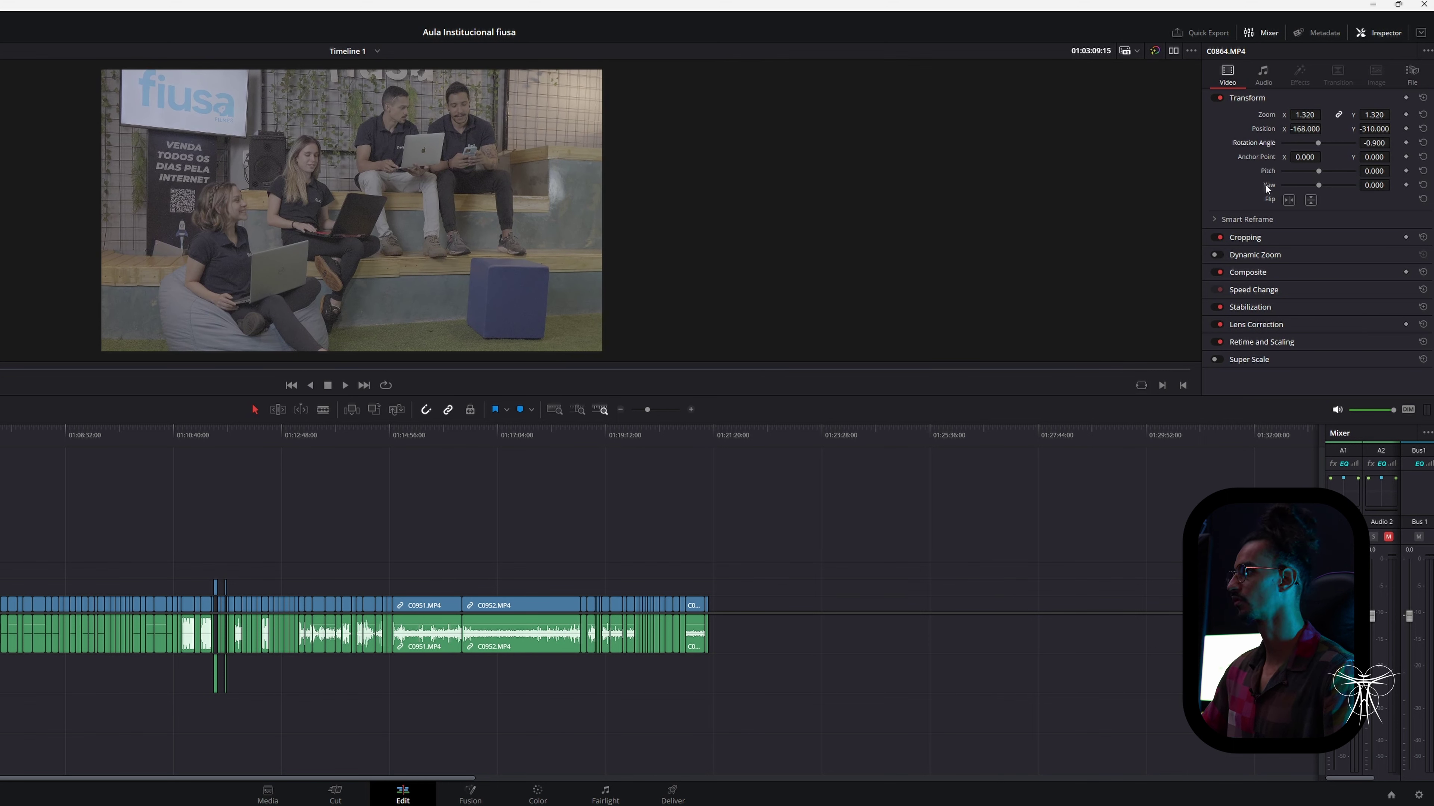
{"action": "mouse_move", "coordinate": [1310, 158]}
{"action": "left_mouse_down"}
{"action": "mouse_move", "coordinate": [1323, 156]}
{"action": "mouse_move", "coordinate": [1318, 173]}
{"action": "left_mouse_up"}
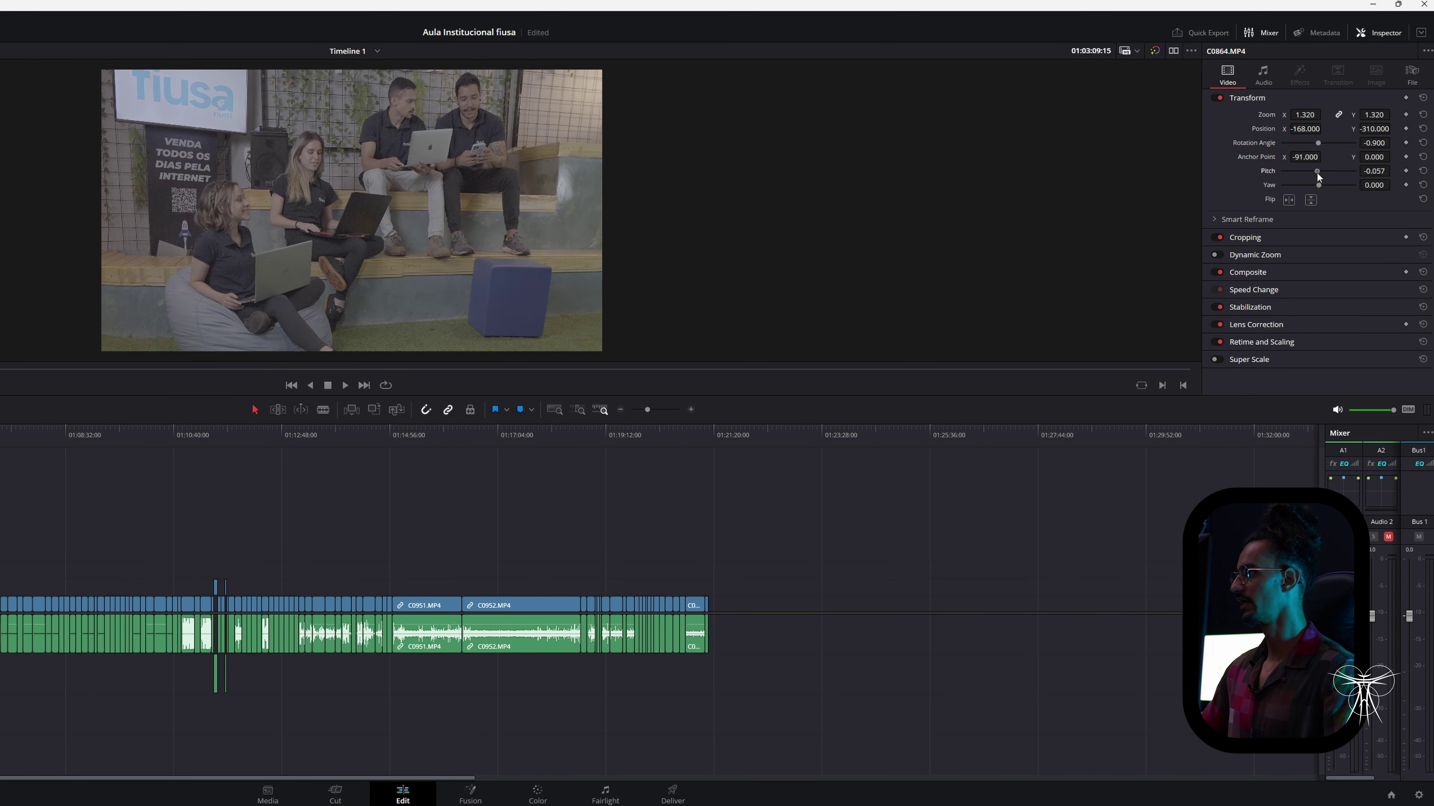
{"action": "left_click", "coordinate": [1423, 171]}
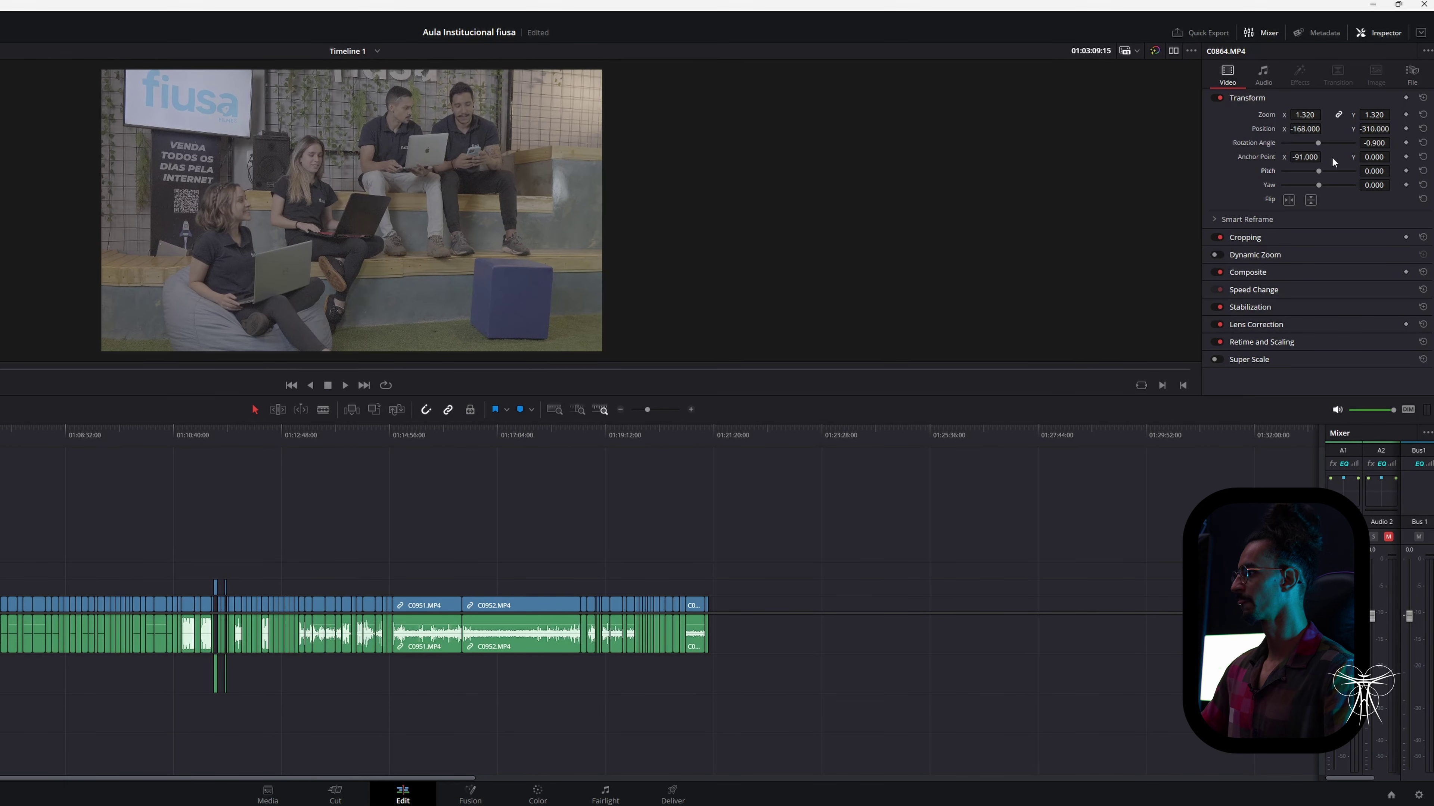
{"action": "key", "text": "ctrl+s"}
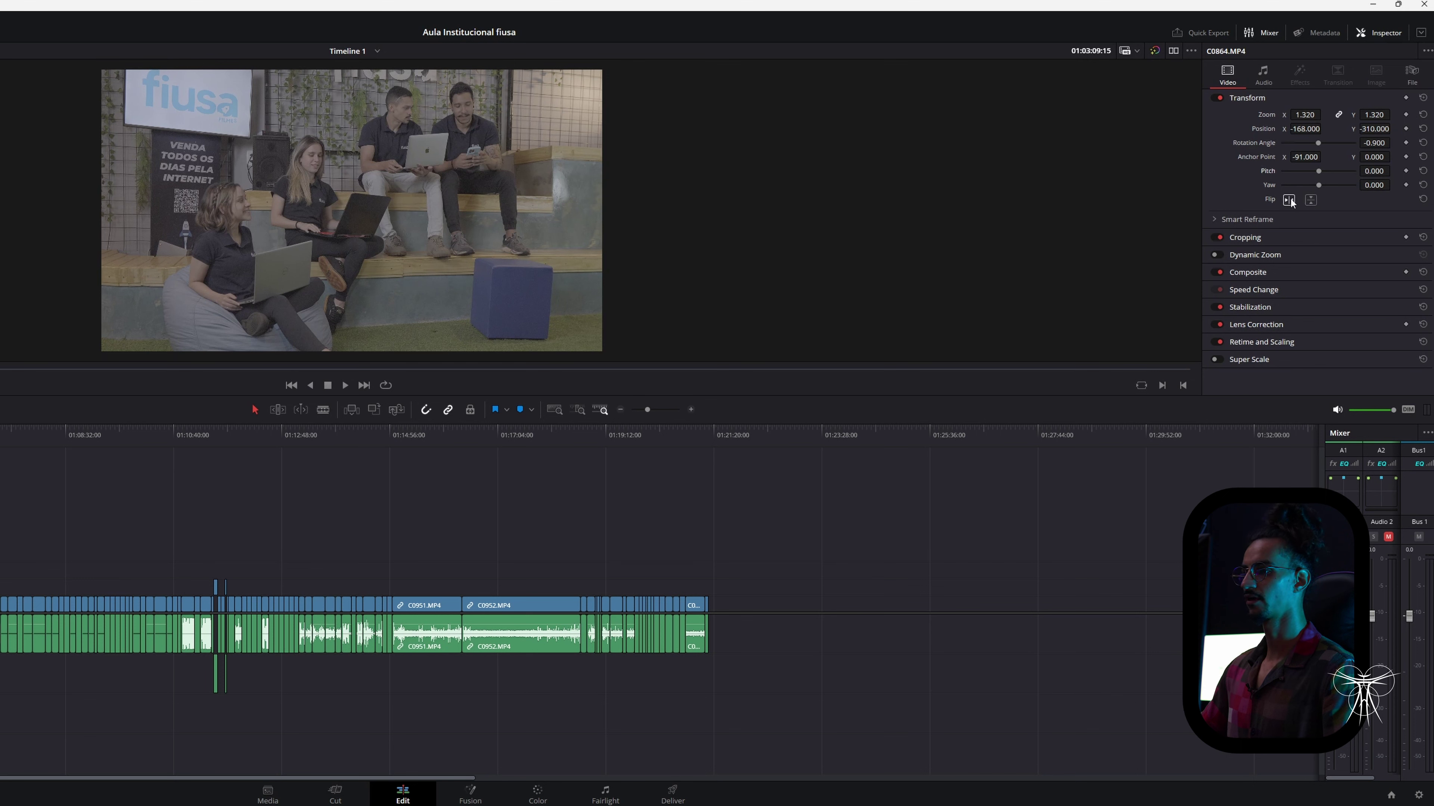
Try flipping the clip horizontally and vertically, and restore its original orientation
{"action": "left_click", "coordinate": [1290, 198]}
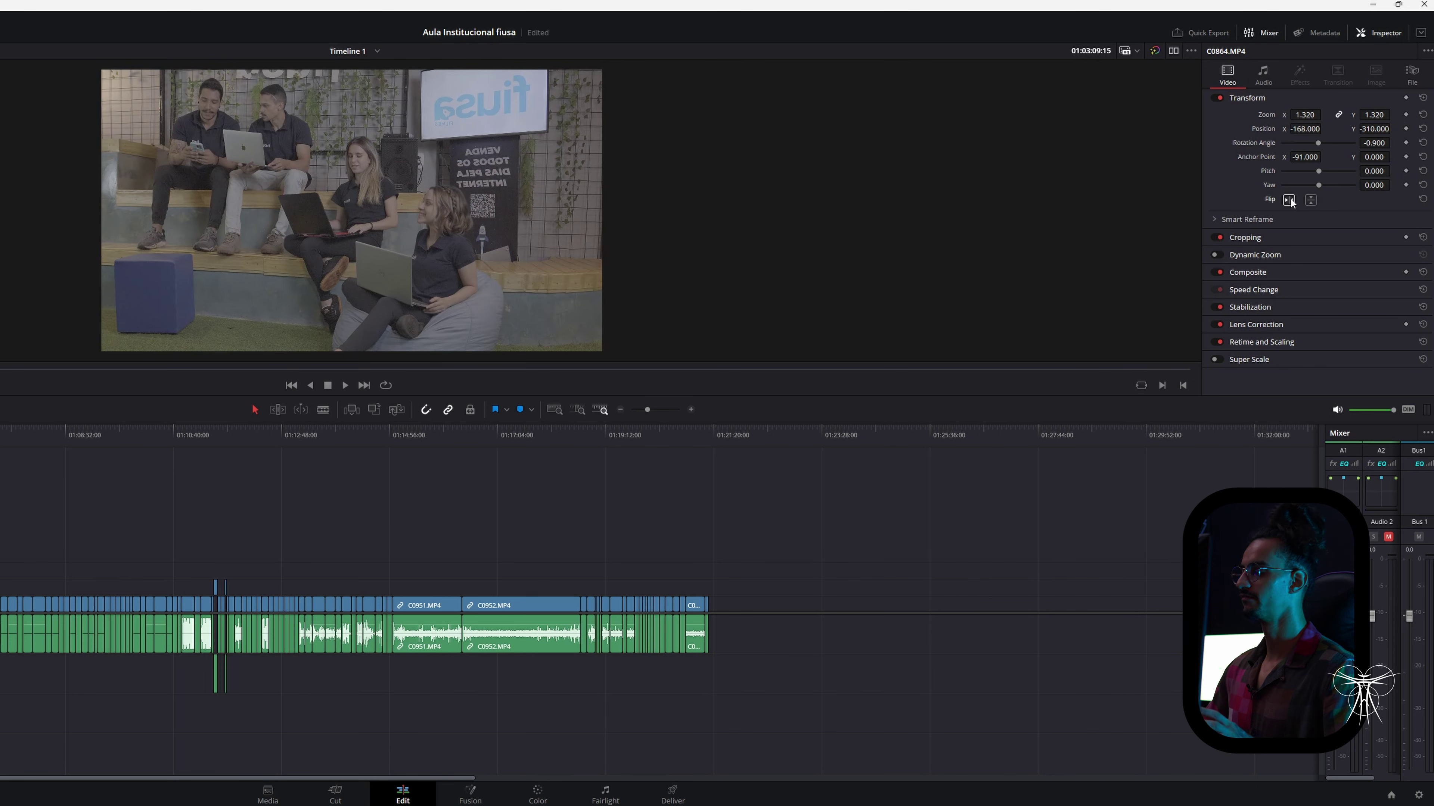
{"action": "left_click", "coordinate": [1310, 202]}
{"action": "left_click", "coordinate": [1309, 202]}
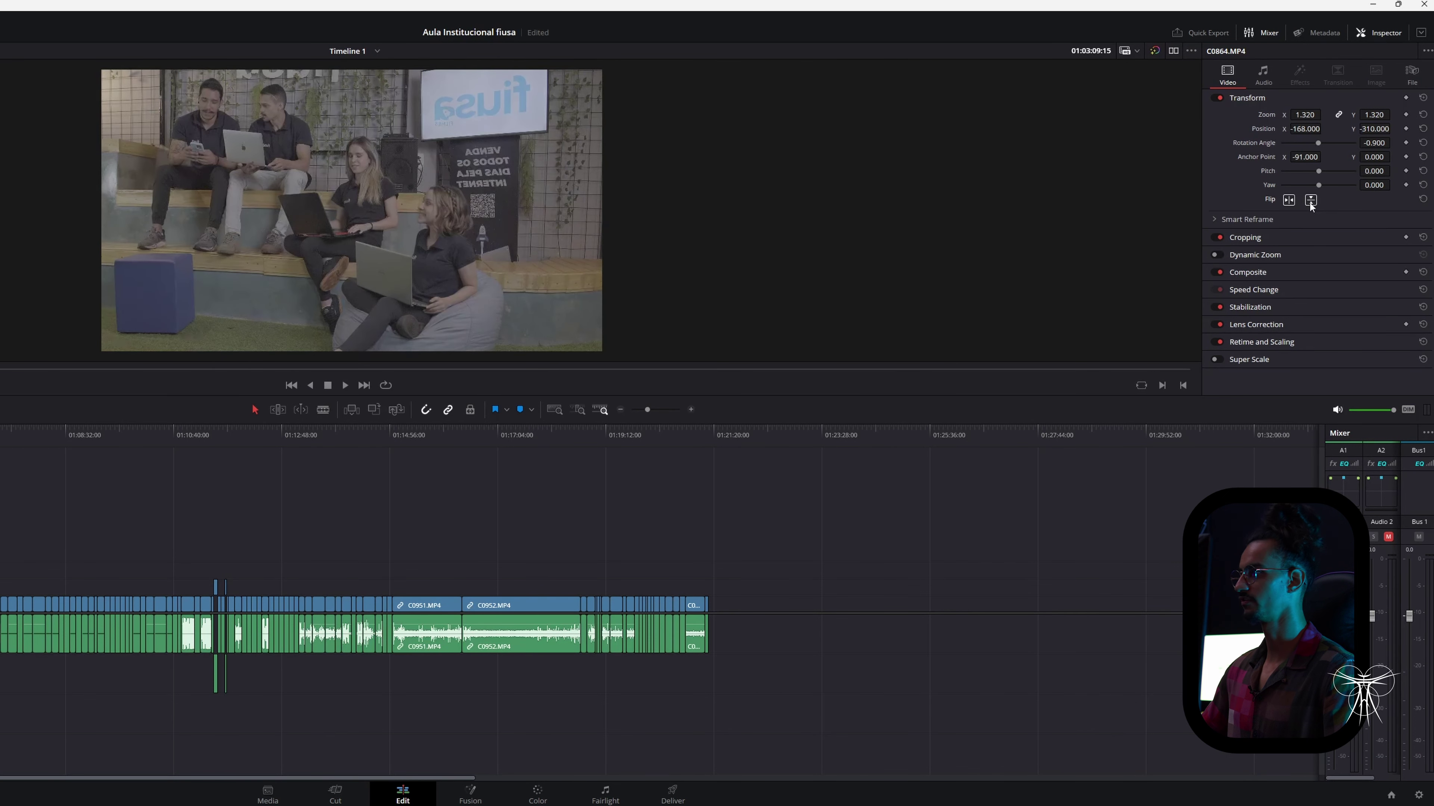
{"action": "left_click", "coordinate": [1287, 202]}
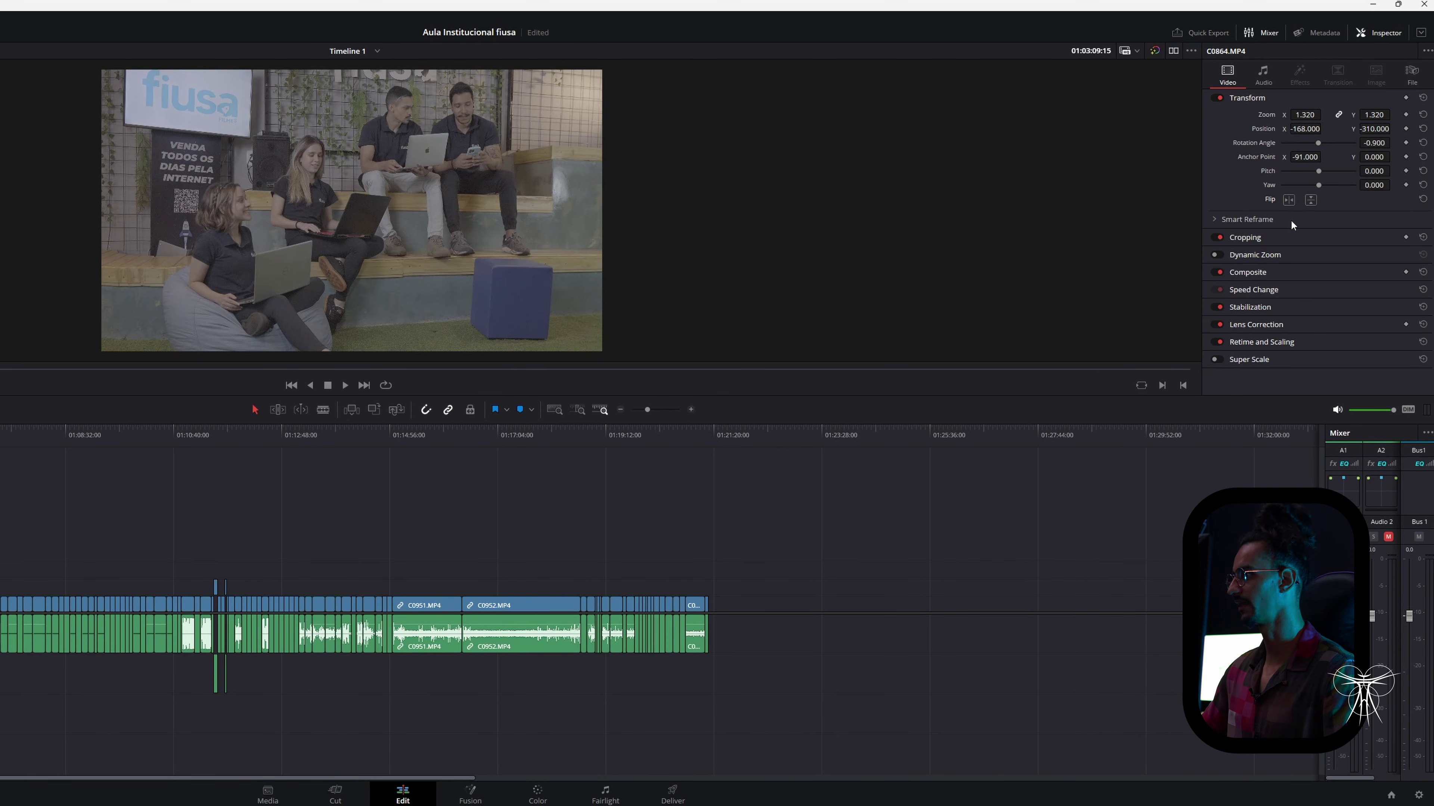
Reset all of the clip's Transform settings to their defaults
{"action": "left_click", "coordinate": [1248, 99]}
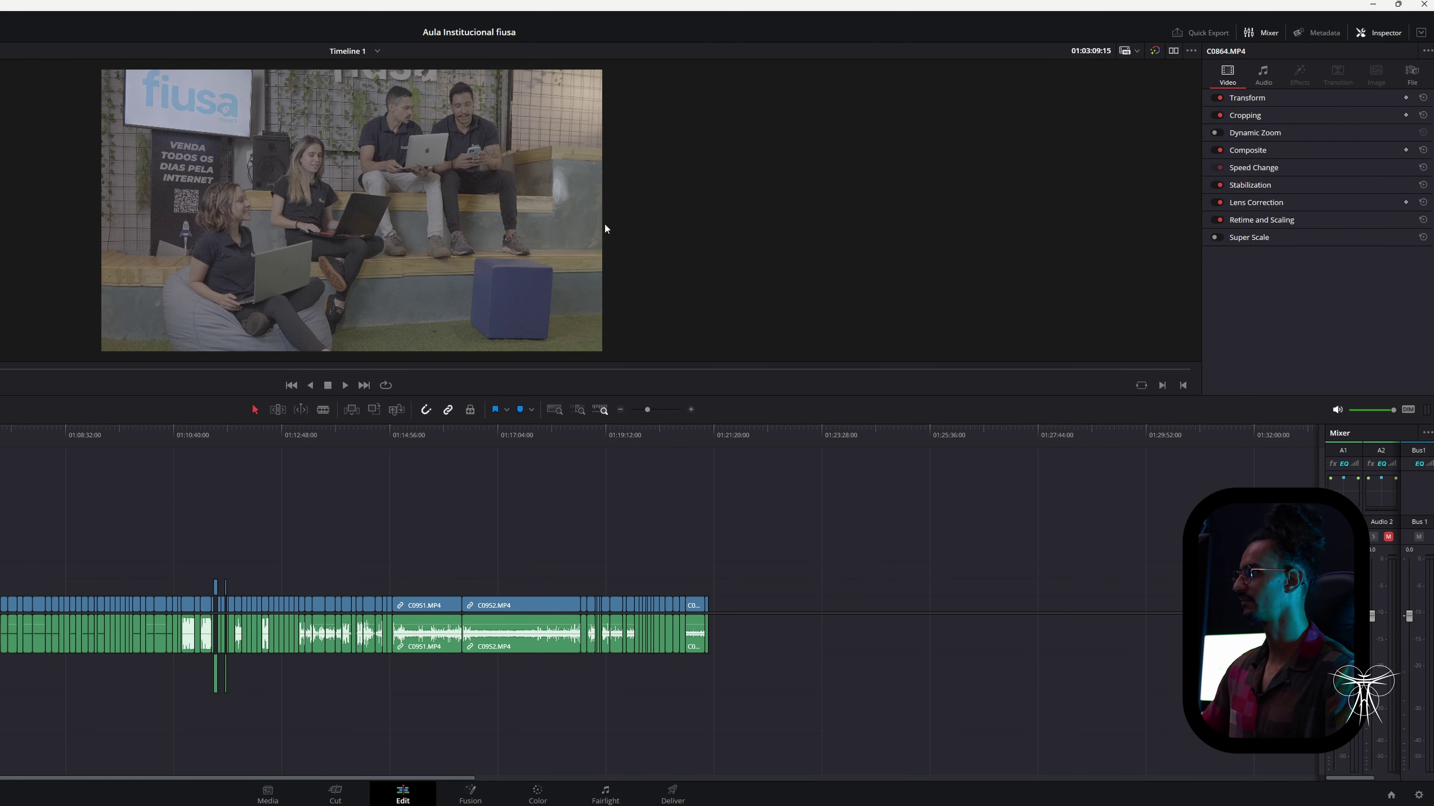
{"action": "left_click", "coordinate": [1337, 98]}
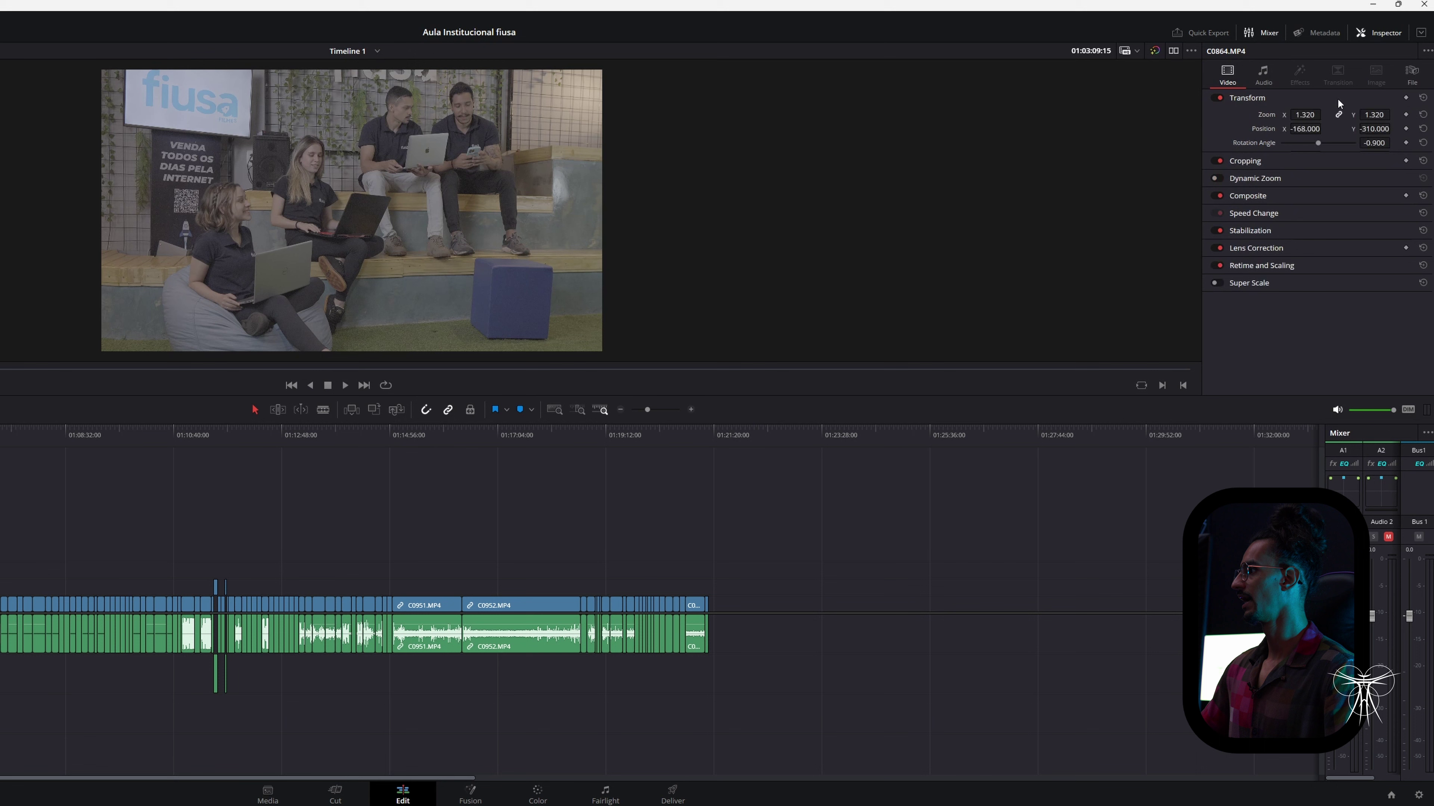
{"action": "left_click", "coordinate": [1423, 98]}
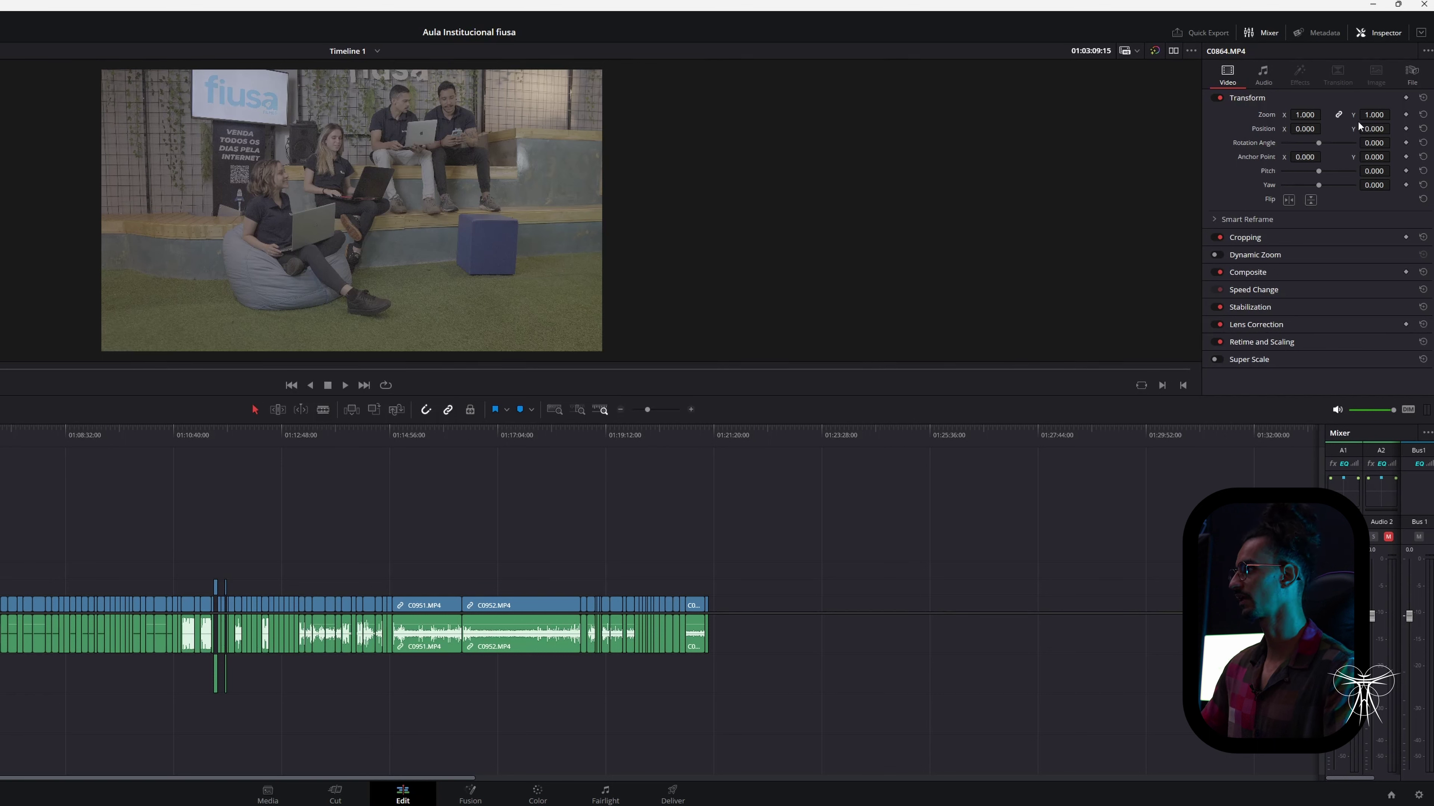
Try a crop of left 762.1, right 586.3, top 313.3, bottom 379.2 with softness 40.46, and reset the cropping
{"action": "left_click", "coordinate": [1261, 237]}
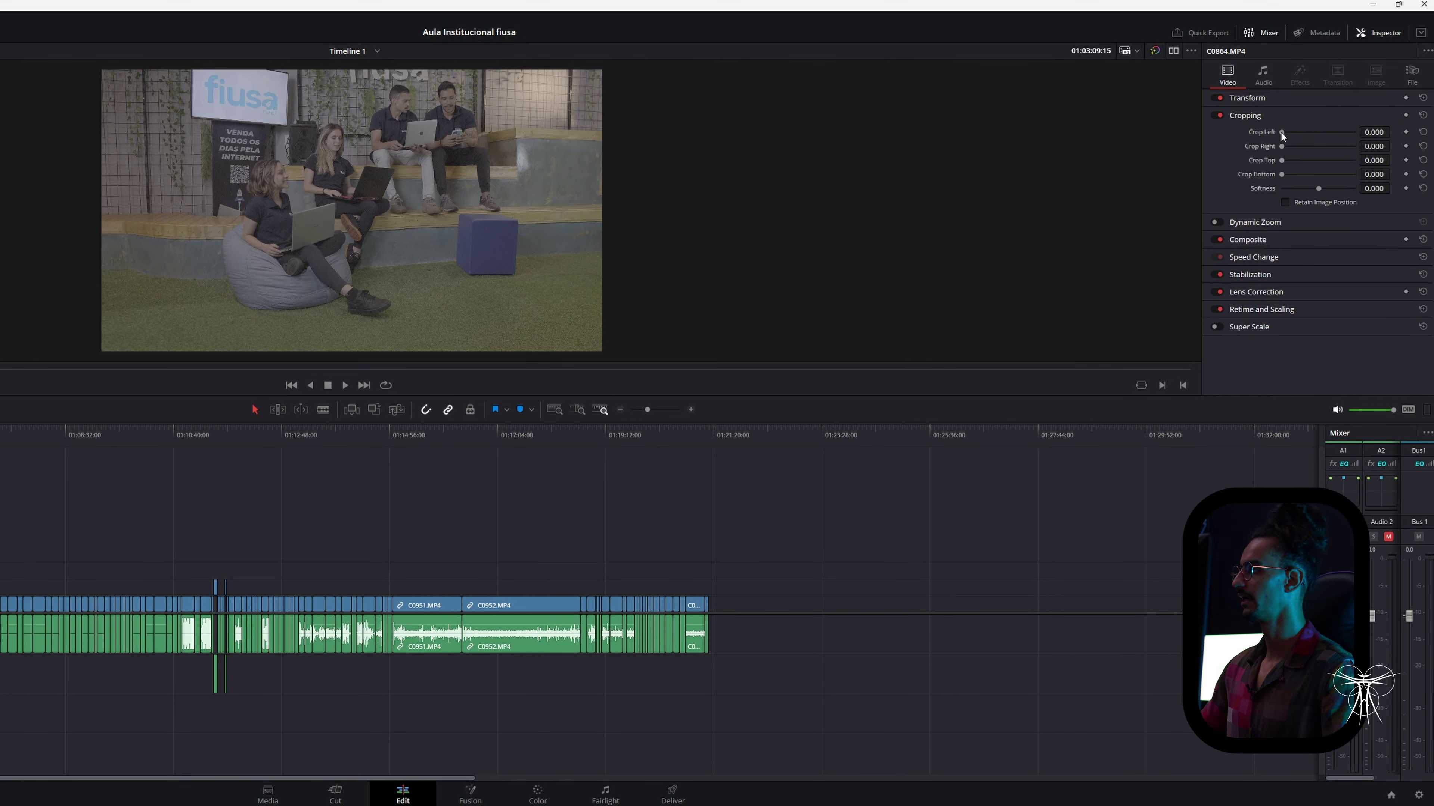
{"action": "left_click_drag", "start_coordinate": [1281, 131], "coordinate": [1332, 192]}
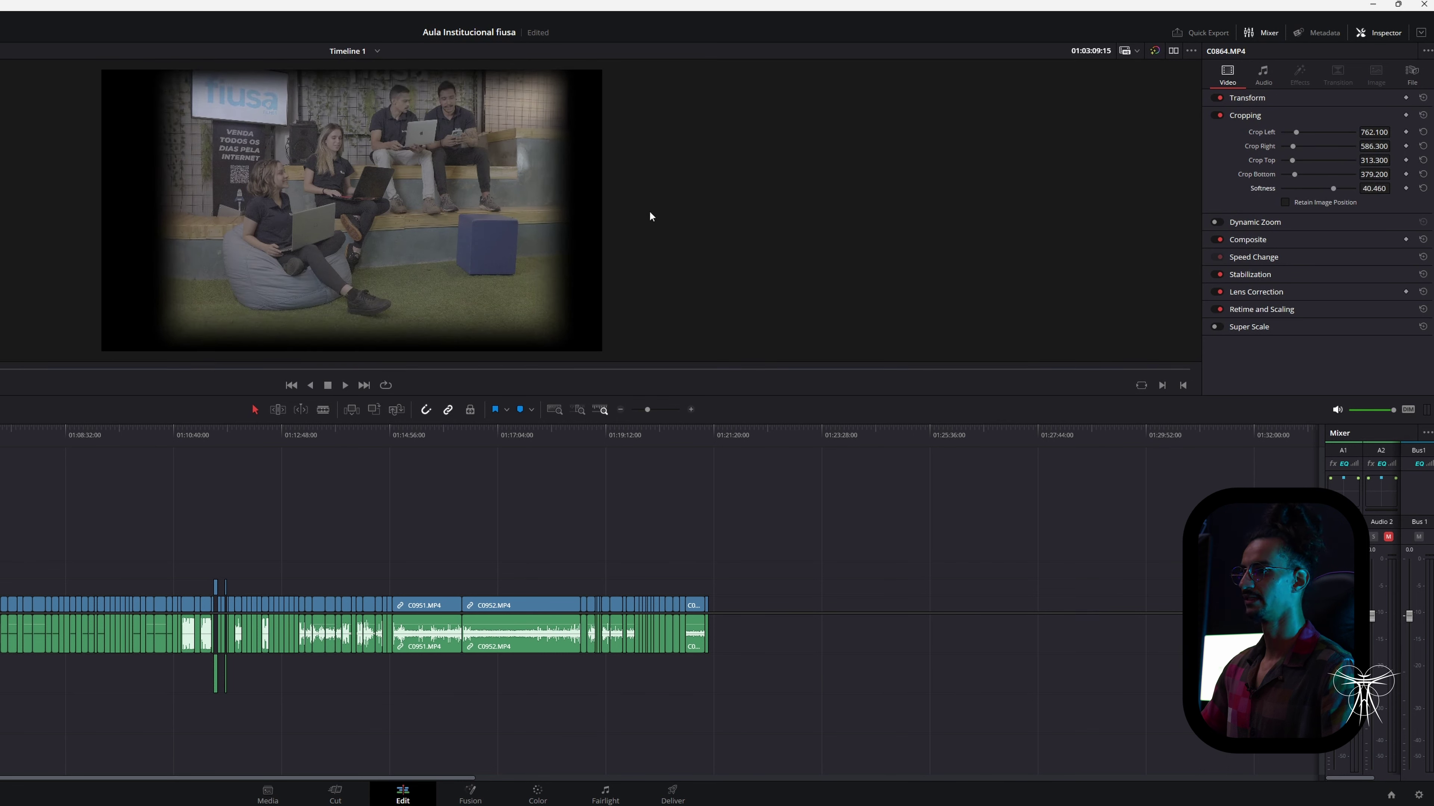
{"action": "scroll", "coordinate": [437, 225], "scroll_direction": "down", "scroll_amount": 2}
{"action": "key", "text": "ctrl+s"}
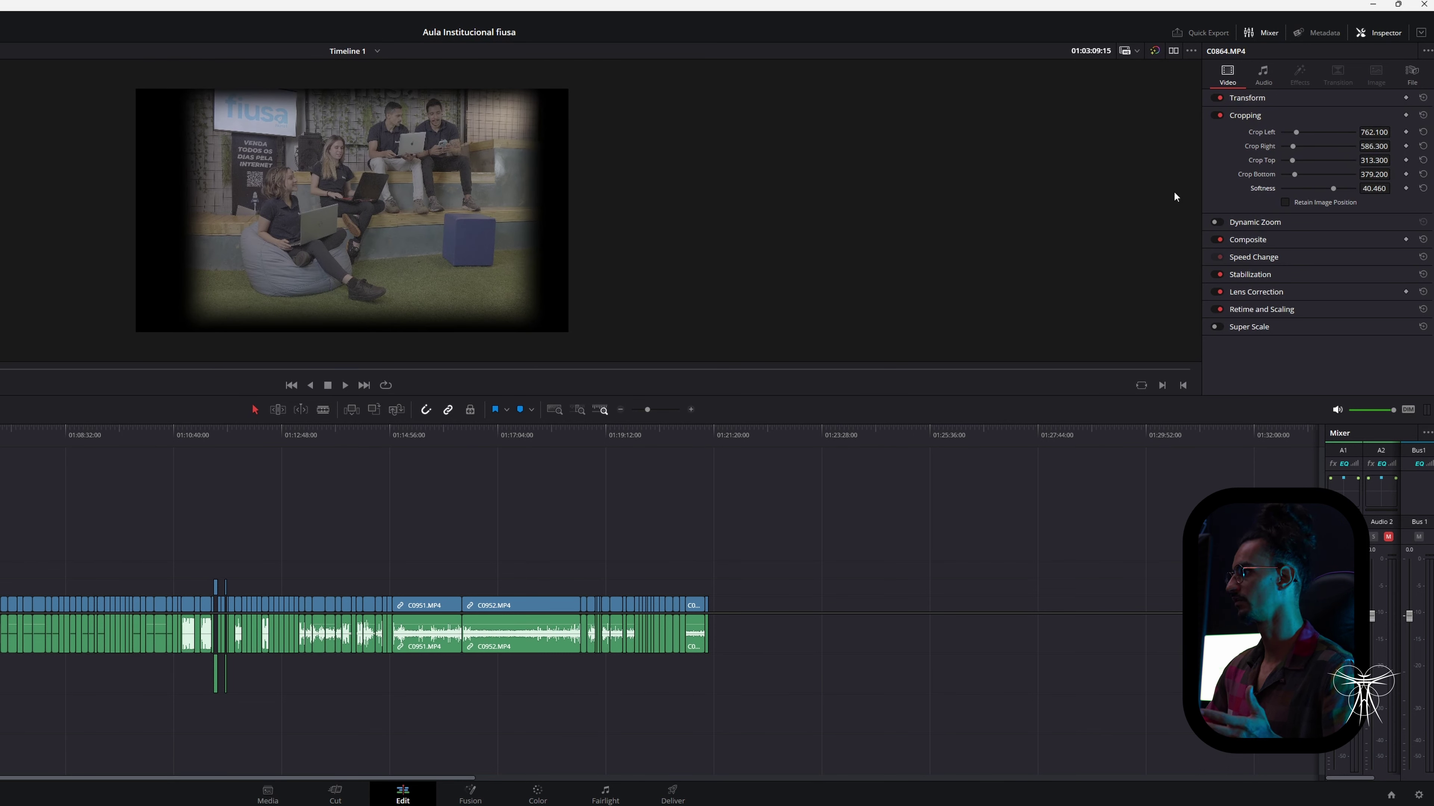
{"action": "left_click", "coordinate": [1422, 115]}
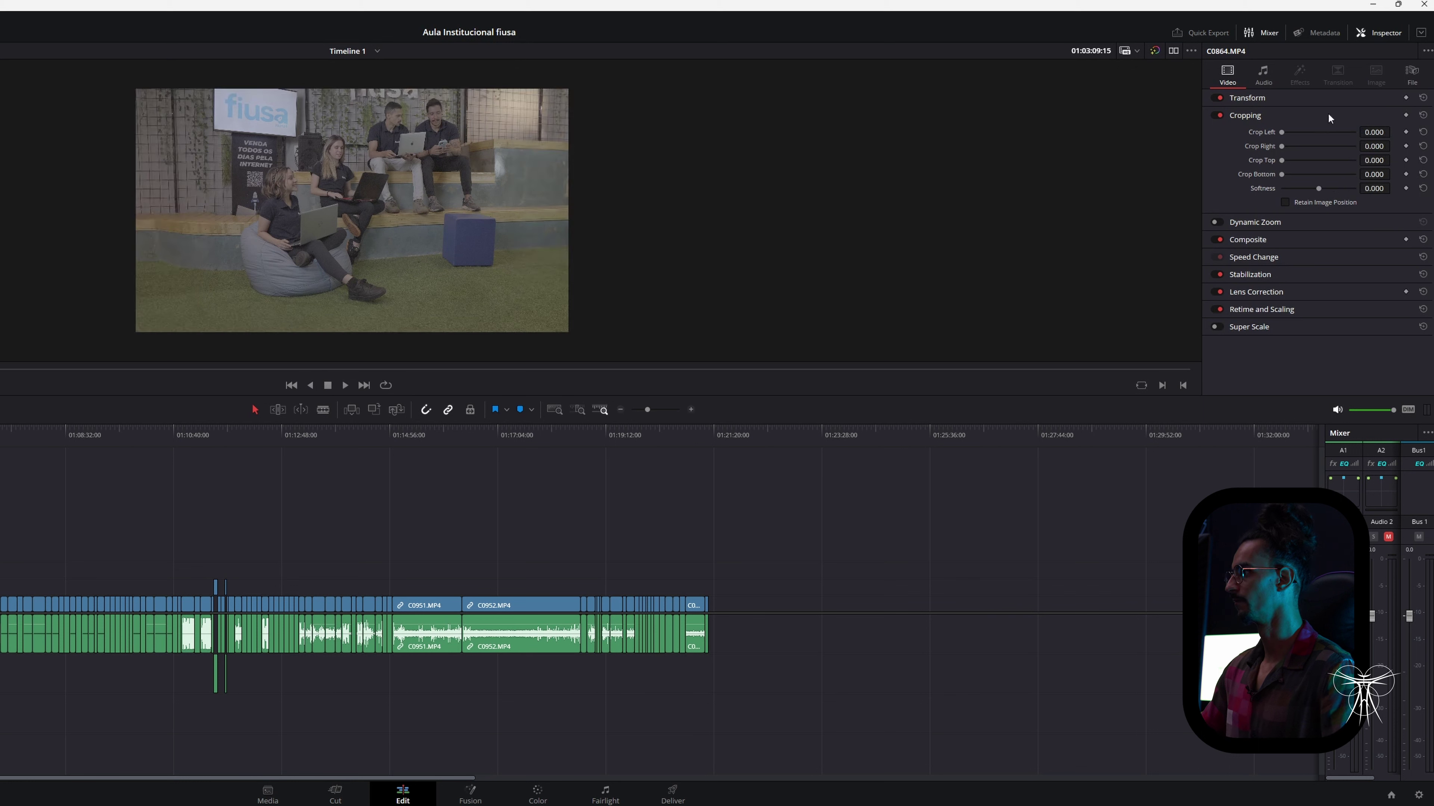
{"action": "left_click", "coordinate": [1247, 115]}
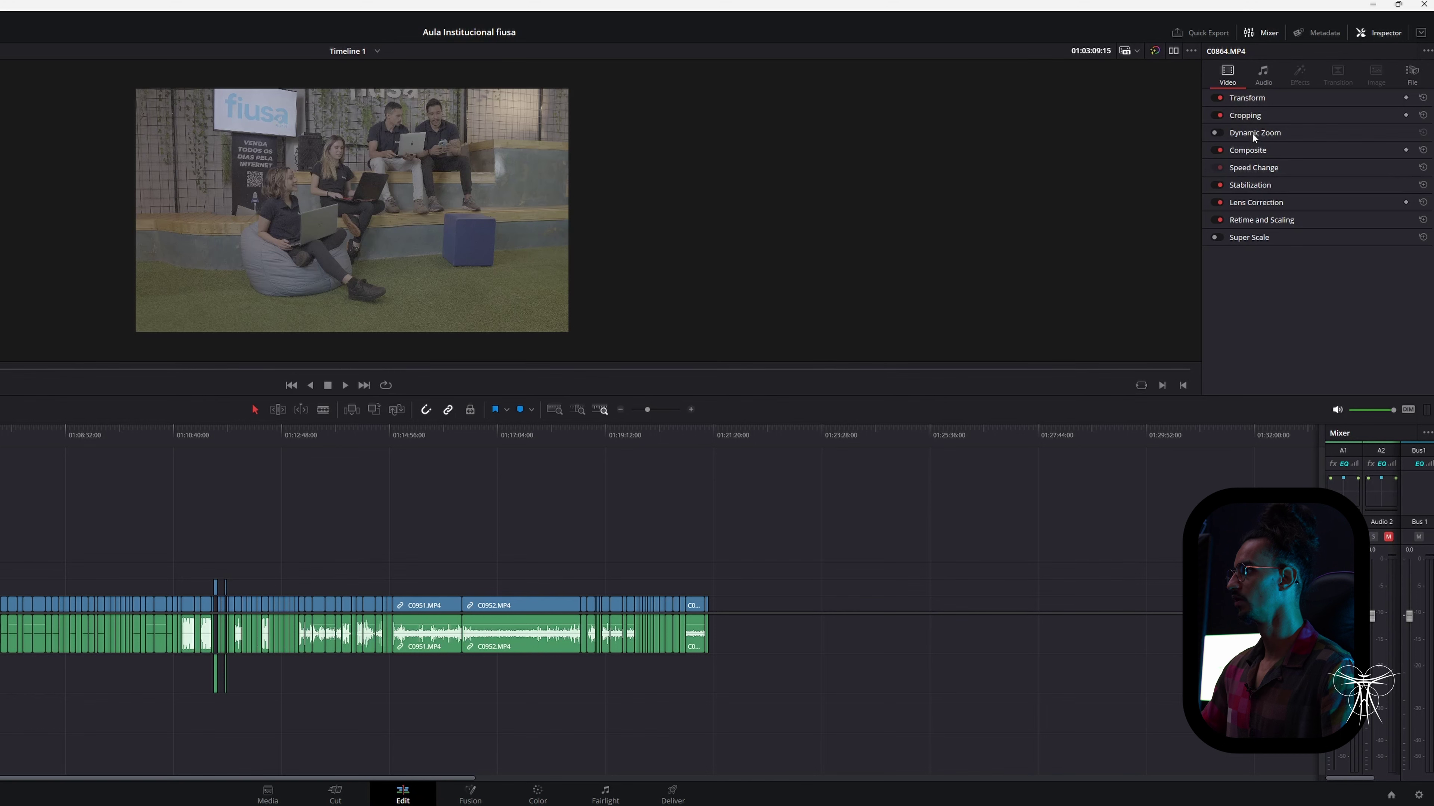
Enable Dynamic Zoom on the clip and keep its ease set to Linear
{"action": "left_click", "coordinate": [1253, 132]}
{"action": "left_click", "coordinate": [1217, 132]}
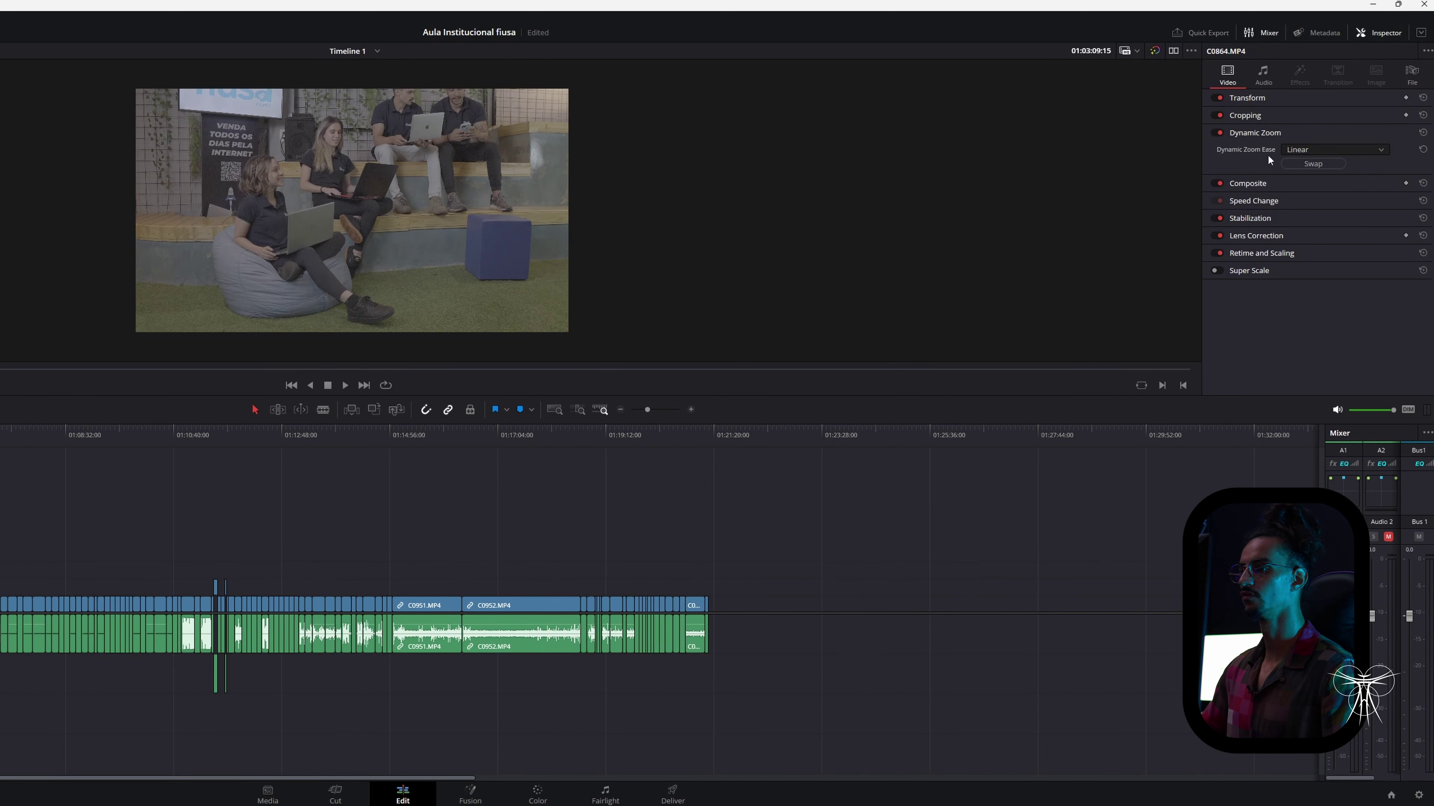
{"action": "left_click", "coordinate": [1301, 148]}
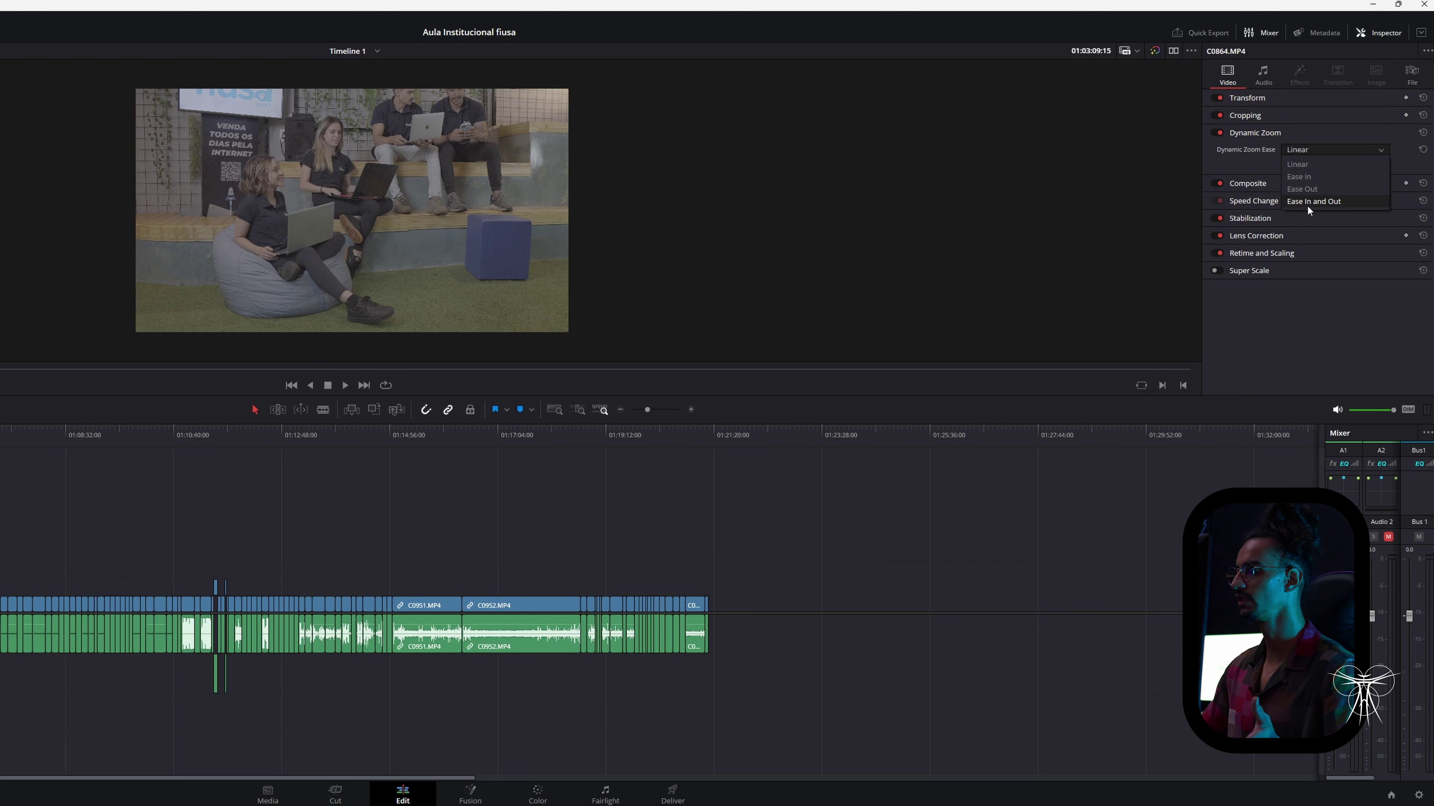
{"action": "left_click", "coordinate": [1298, 164]}
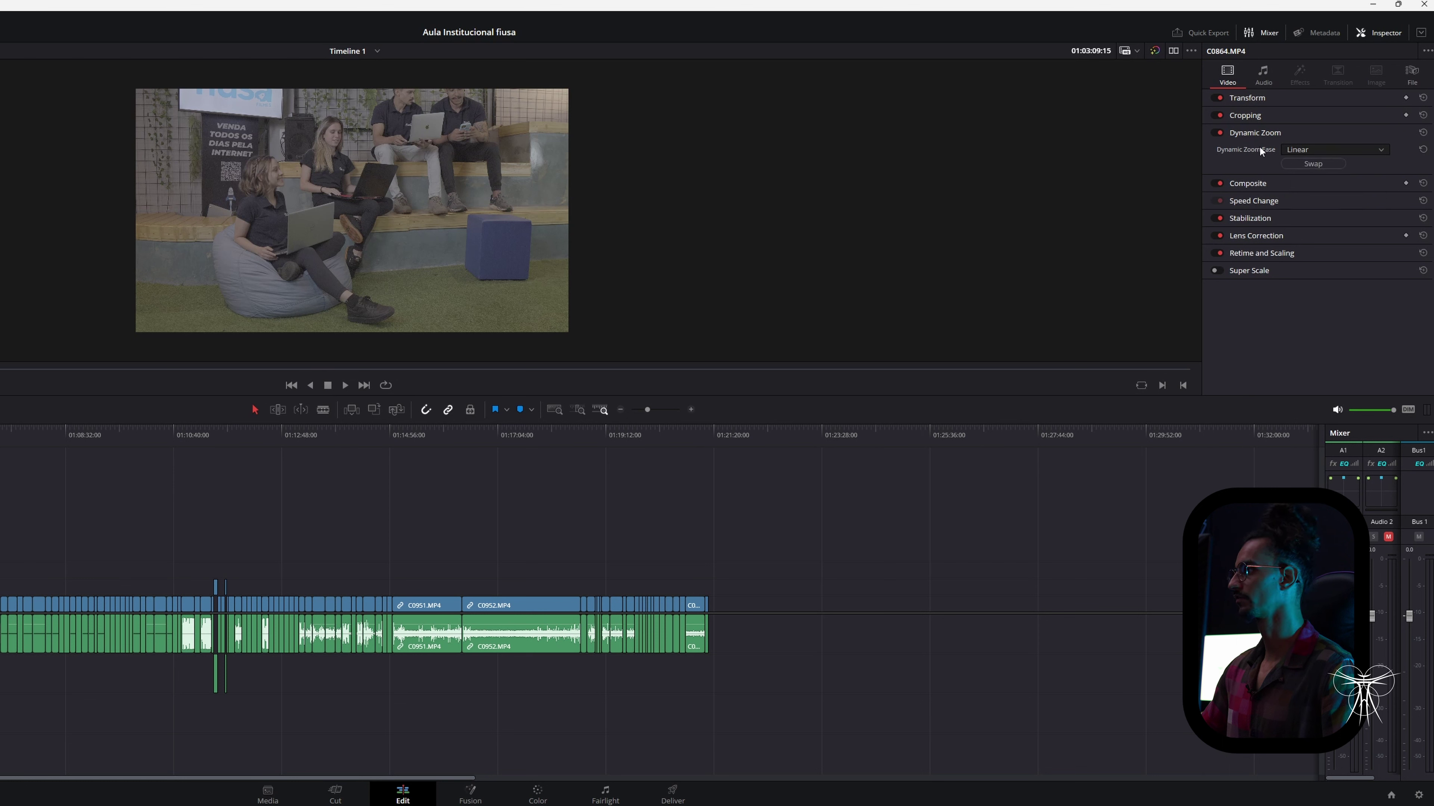
{"action": "left_click", "coordinate": [1254, 134]}
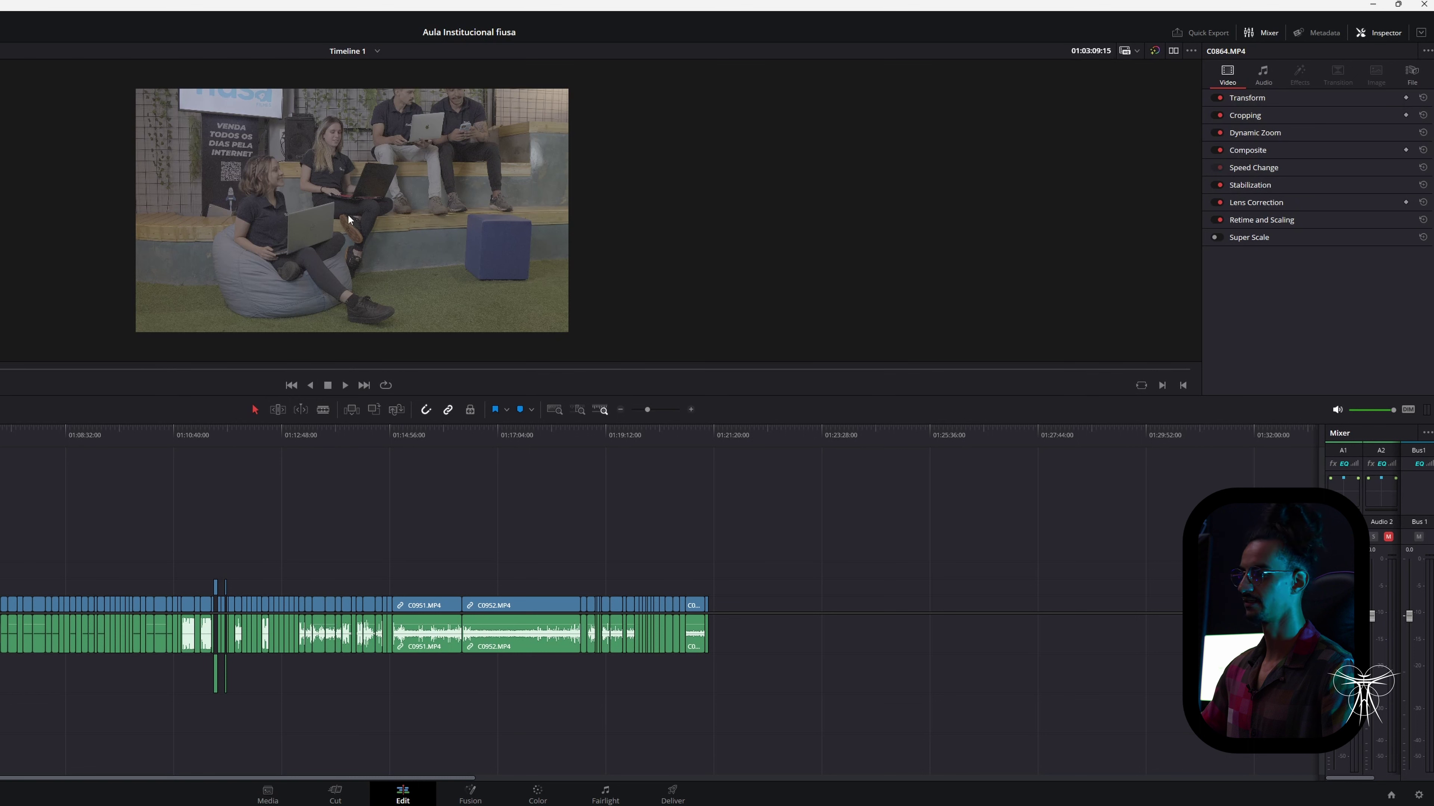
Try the composite modes Add, Color Burn, Divide and Softlight on the clip, and restore the mode to Normal
{"action": "left_click", "coordinate": [1247, 149]}
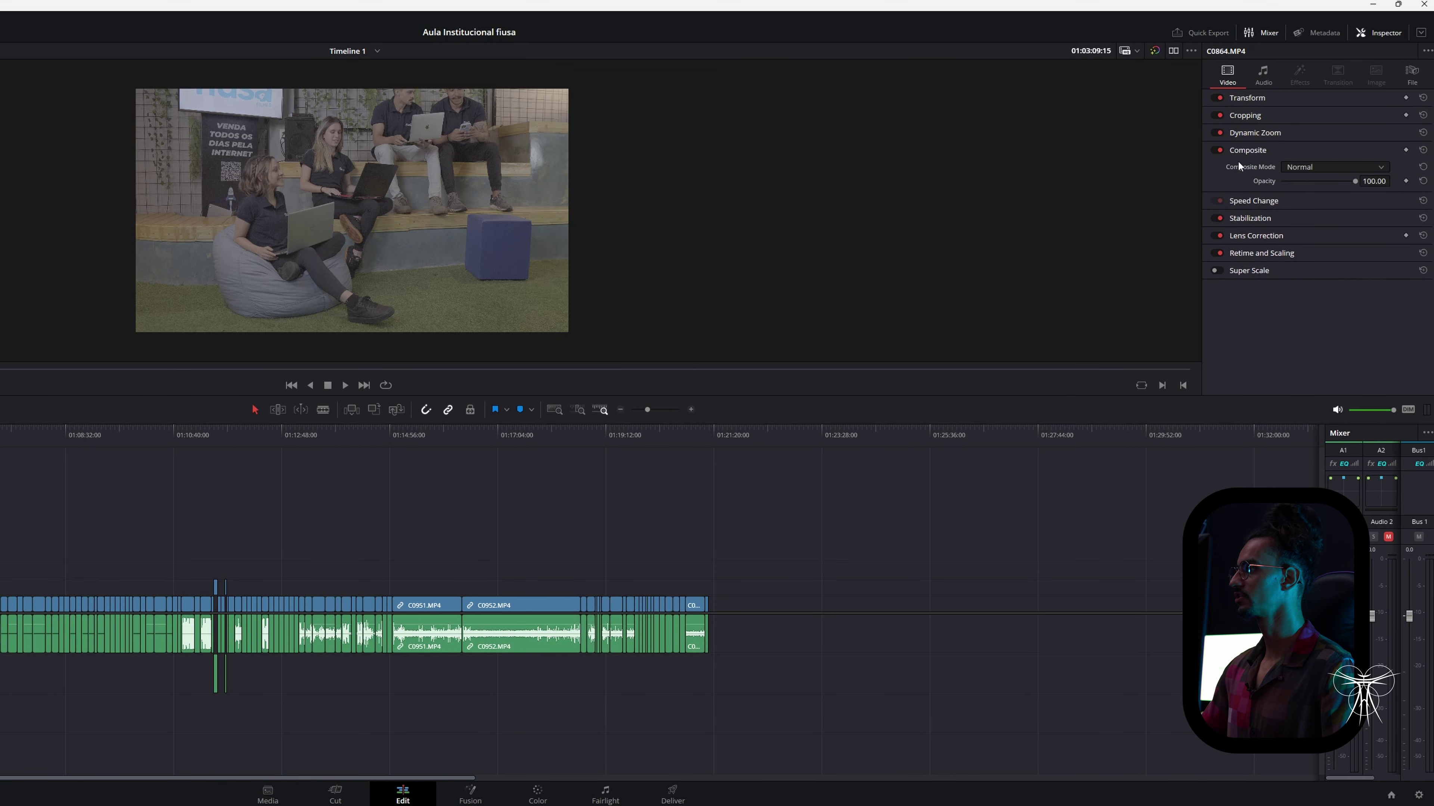
{"action": "left_click", "coordinate": [1305, 167]}
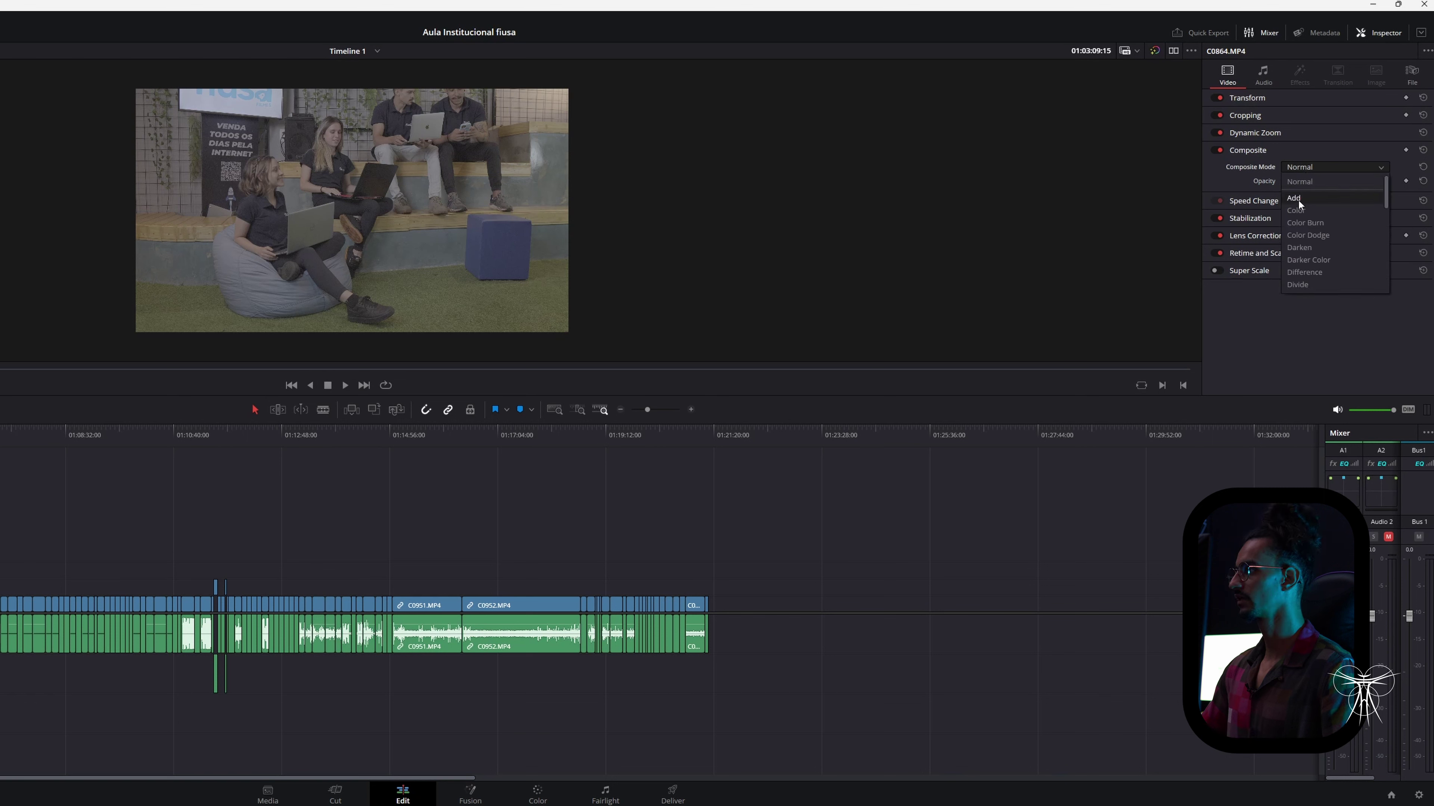
{"action": "left_click", "coordinate": [1298, 200]}
{"action": "left_click", "coordinate": [1297, 168]}
{"action": "left_click", "coordinate": [1296, 223]}
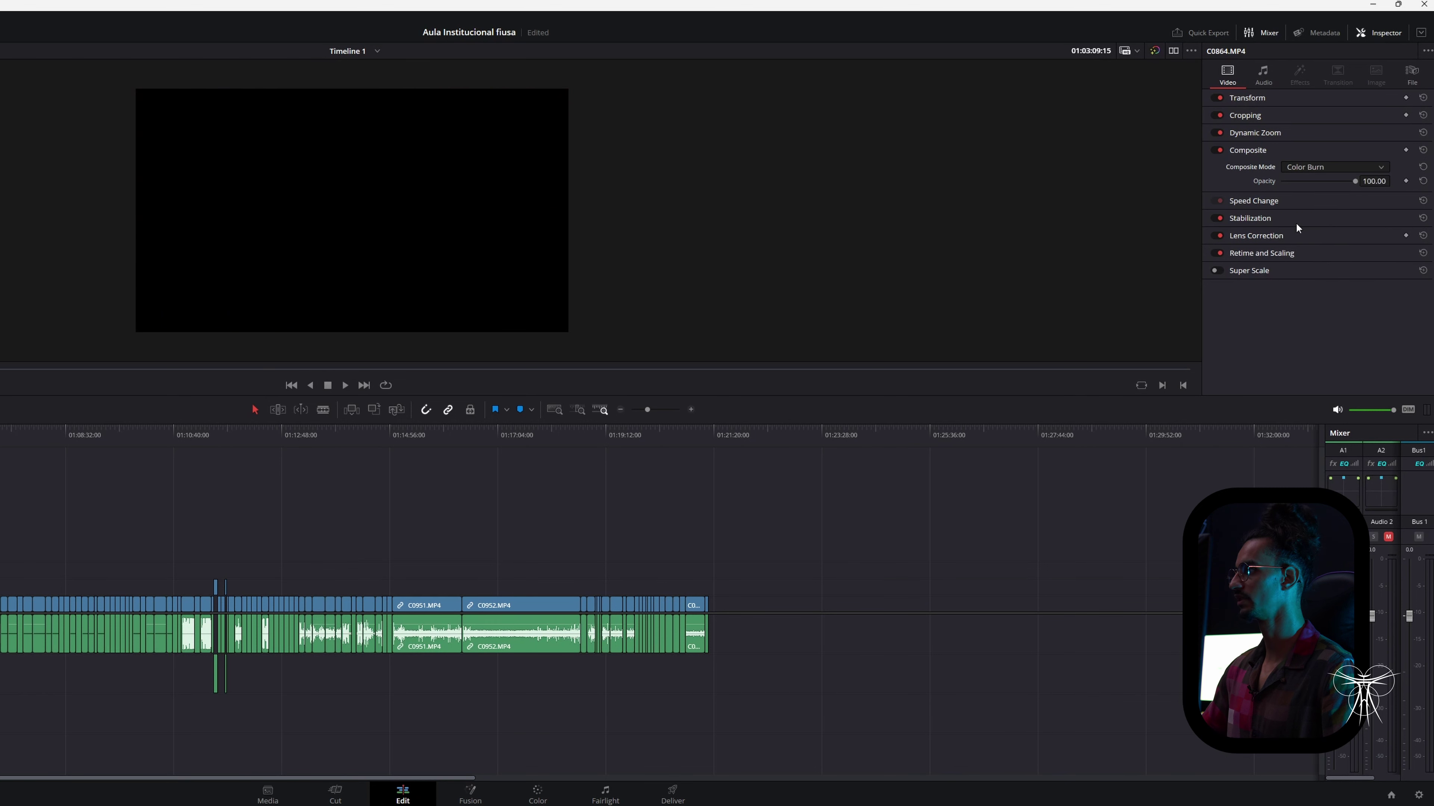
{"action": "left_click", "coordinate": [1299, 168]}
{"action": "left_click", "coordinate": [1302, 282]}
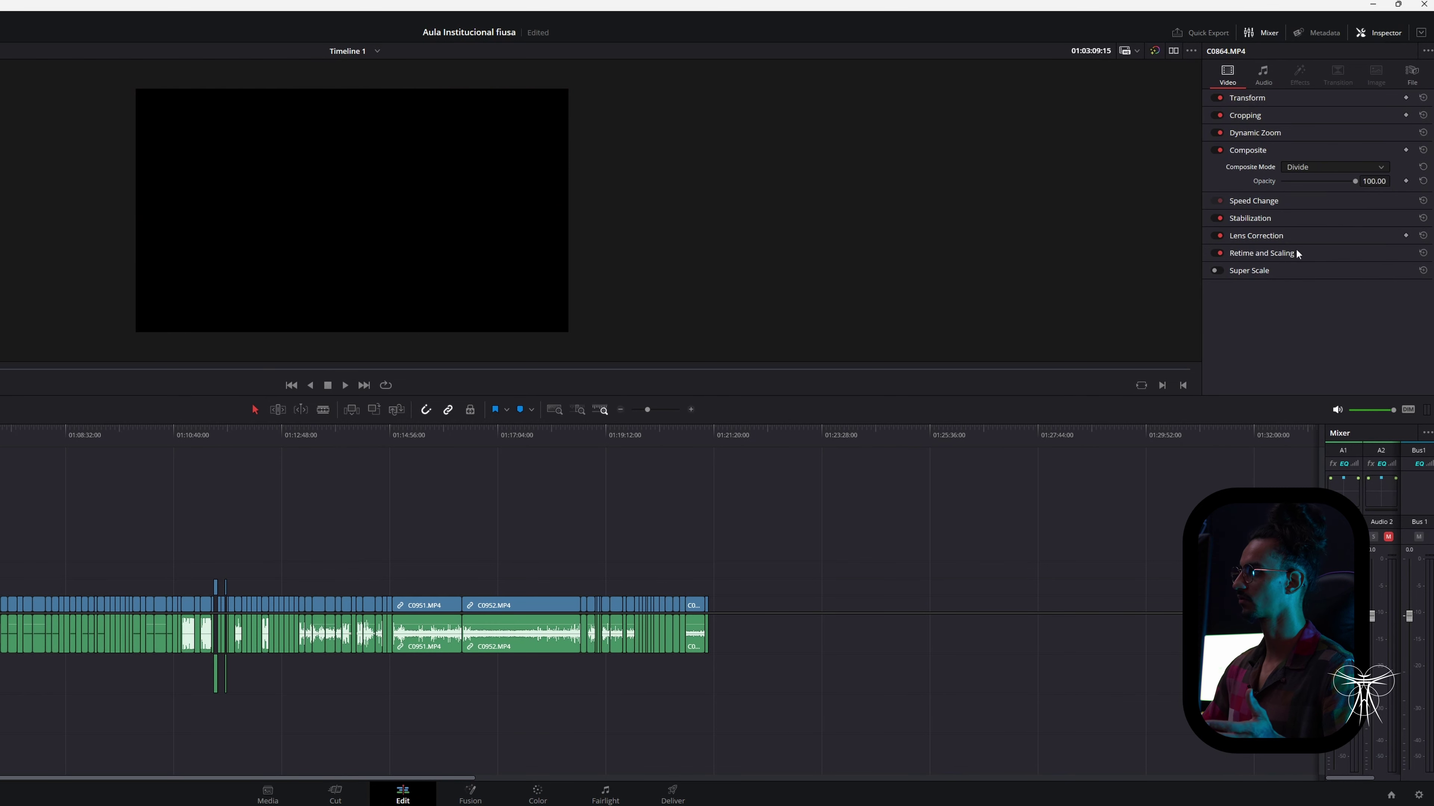
{"action": "left_click", "coordinate": [1302, 167]}
{"action": "scroll", "coordinate": [1317, 261], "scroll_direction": "down", "scroll_amount": 5}
{"action": "left_click", "coordinate": [1305, 270]}
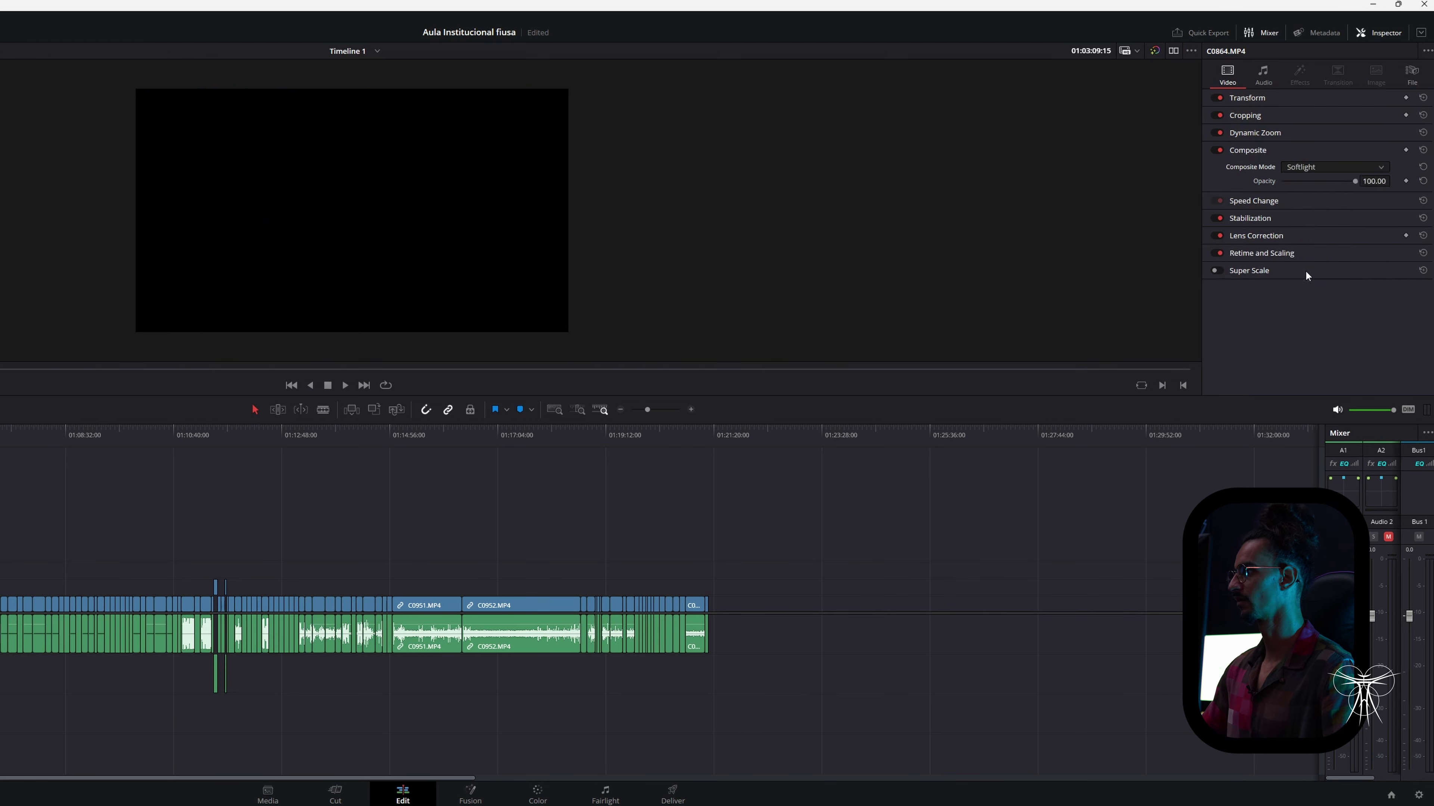
{"action": "left_click", "coordinate": [1304, 168]}
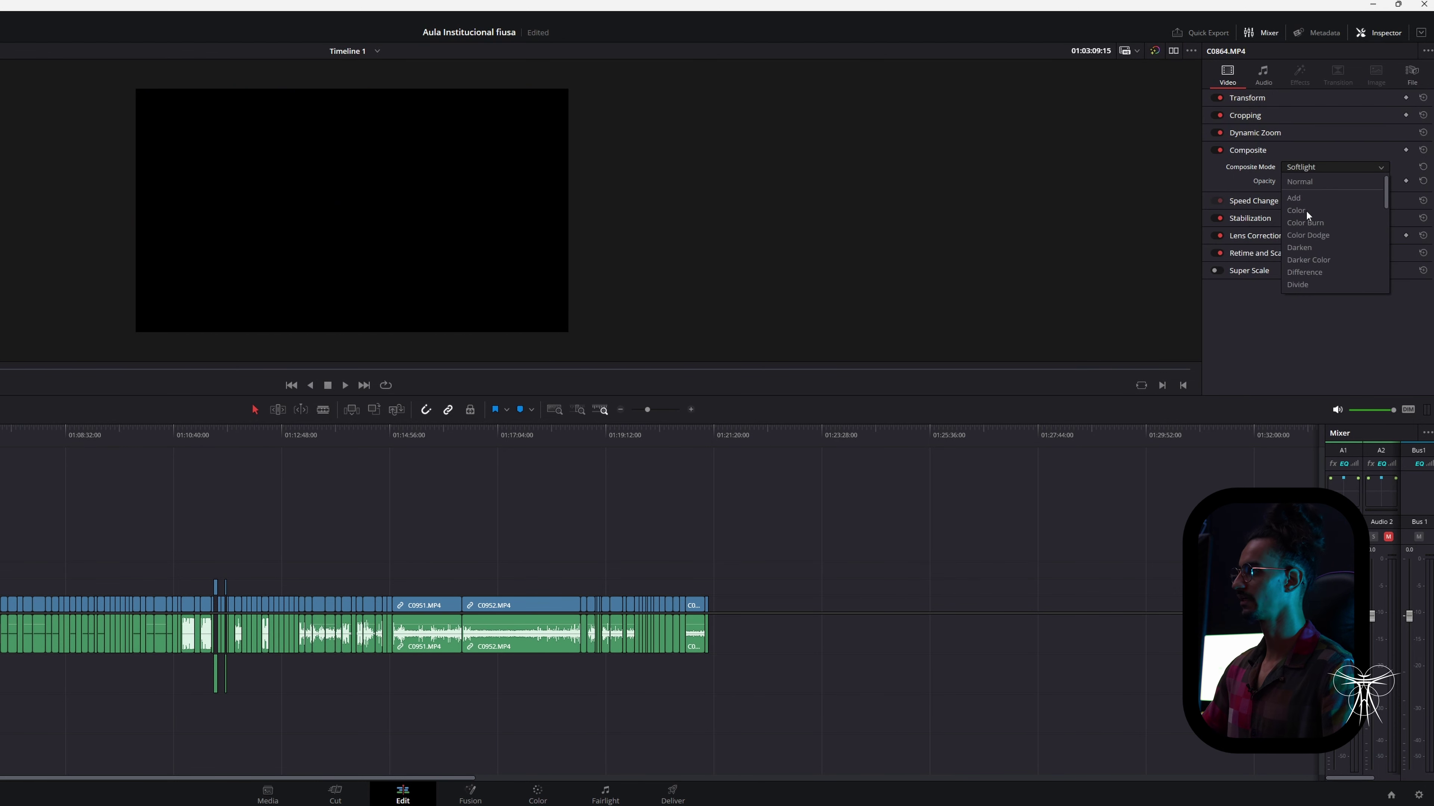
{"action": "left_click", "coordinate": [1294, 182]}
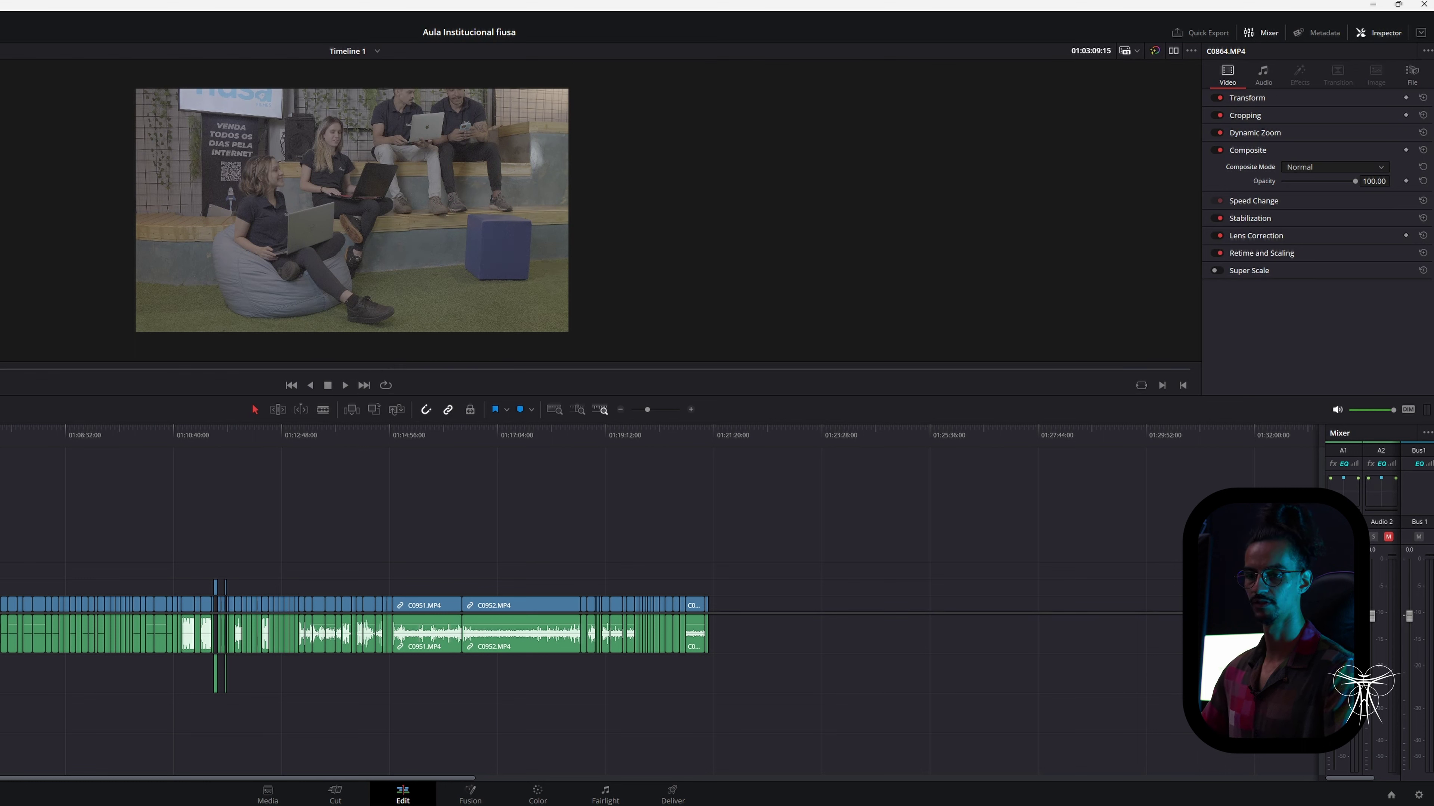
Keep the composite mode at Normal, try lowering the clip's opacity to about 67, and restore full opacity
{"action": "left_click", "coordinate": [1307, 168]}
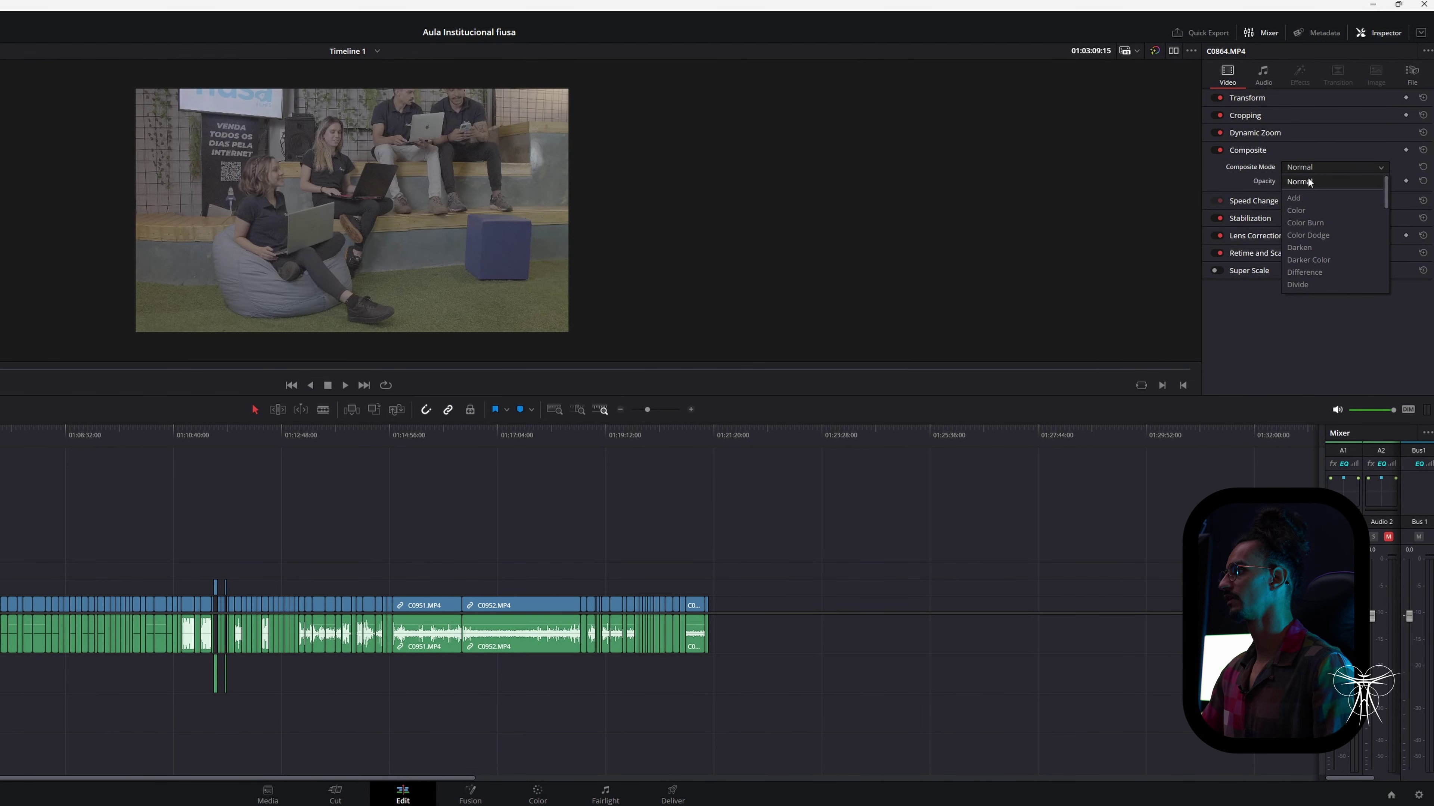
{"action": "left_click", "coordinate": [1308, 177]}
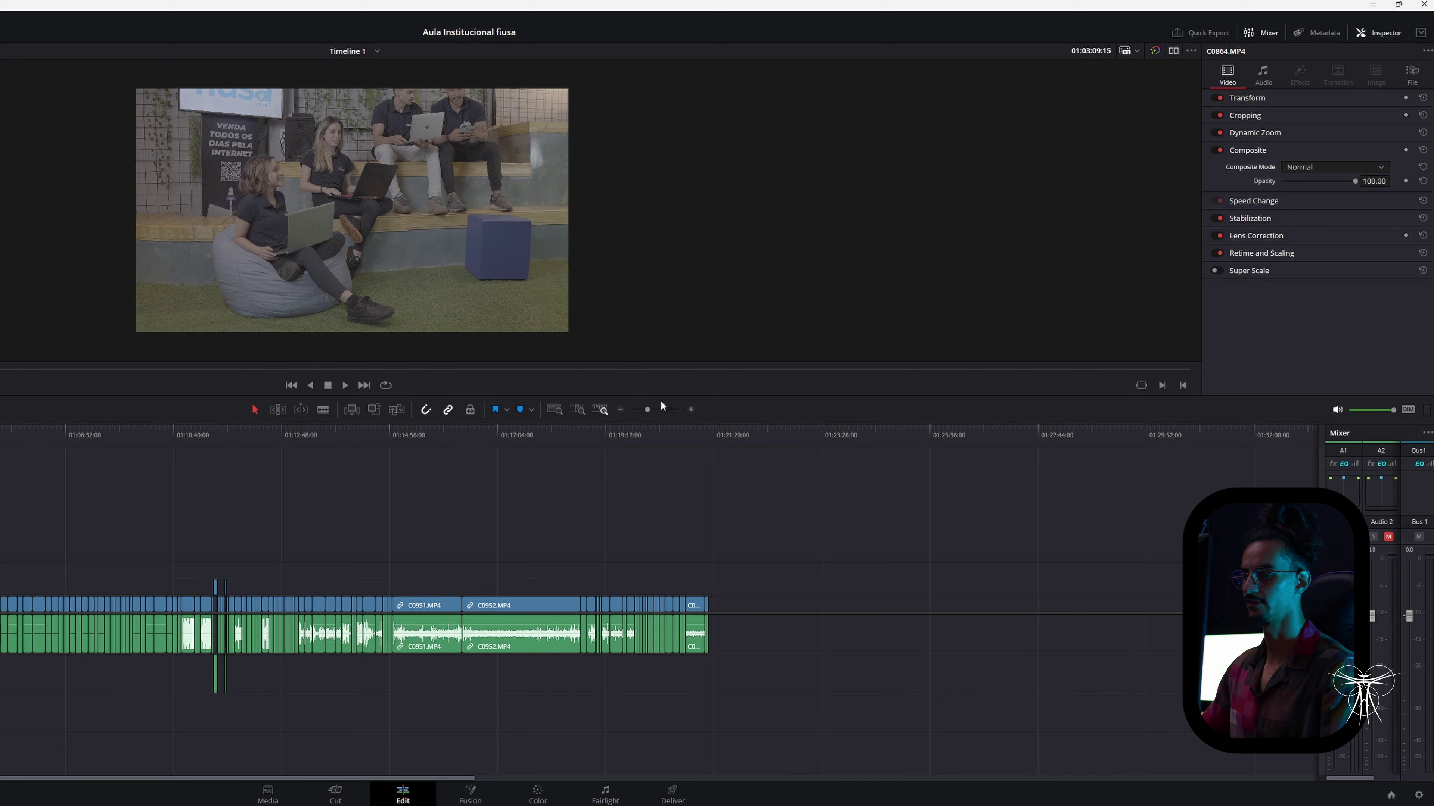
{"action": "left_click_drag", "start_coordinate": [1356, 180], "coordinate": [1287, 185]}
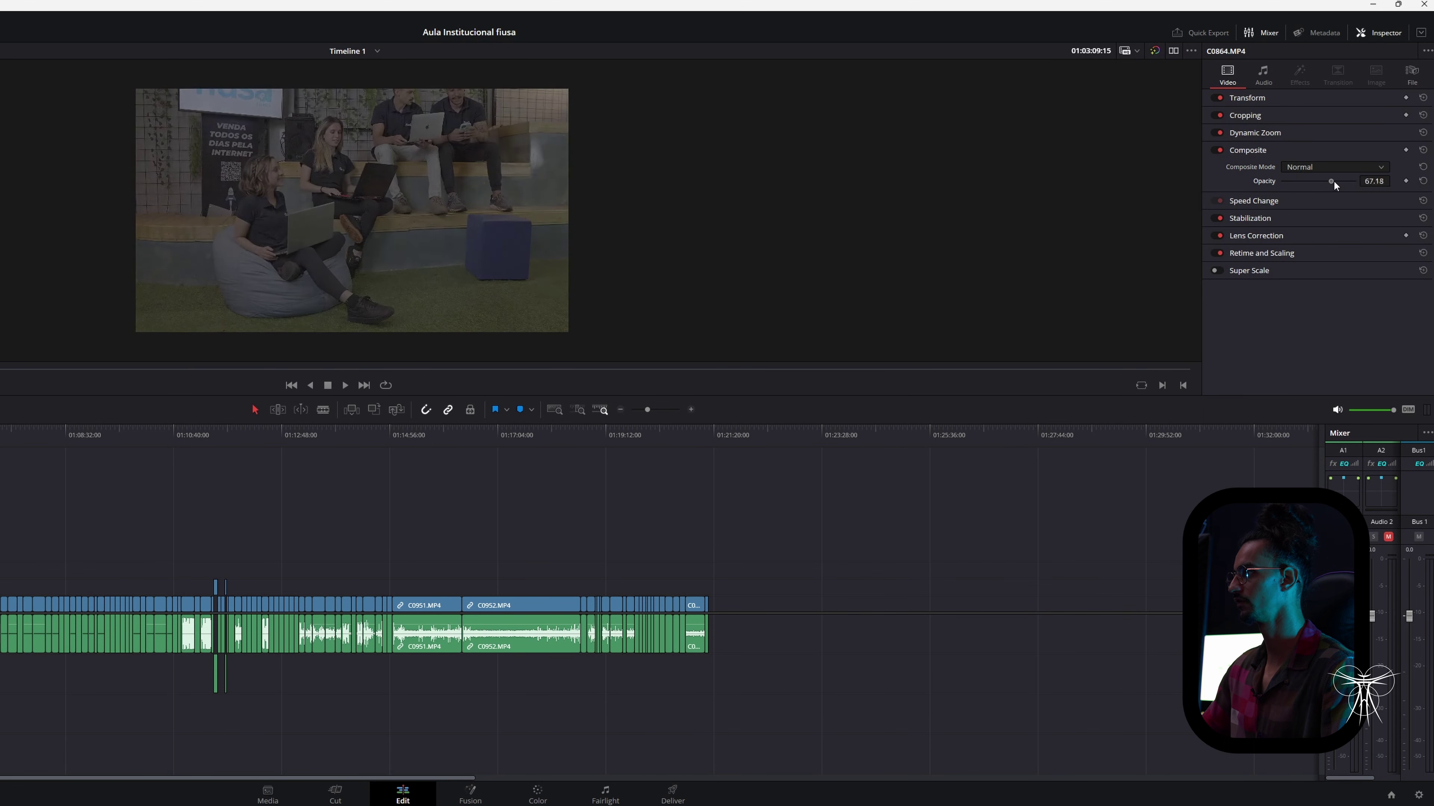
Examine the clip's Speed Change settings, and show and hide its retime controls on the timeline
{"action": "left_click", "coordinate": [1246, 168]}
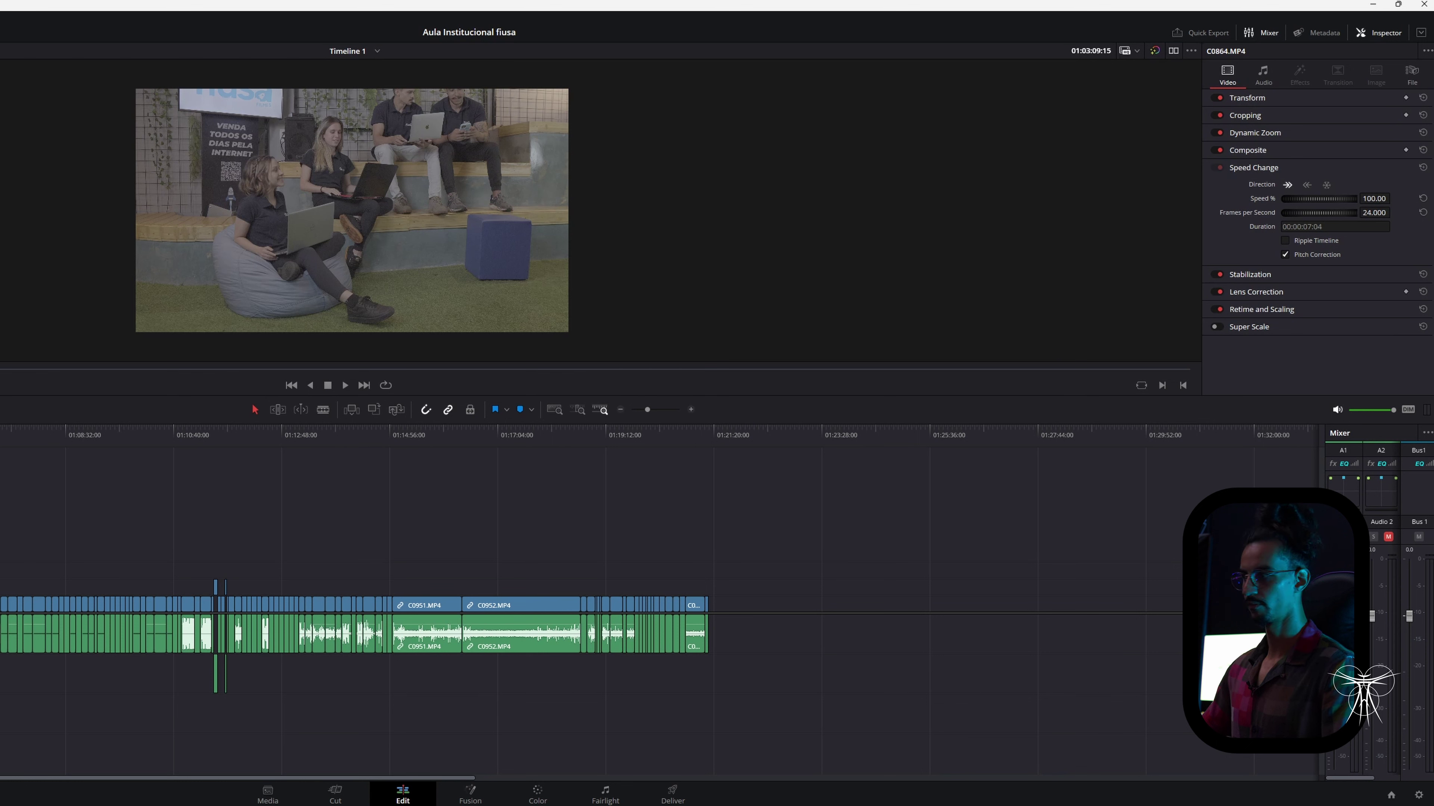
{"action": "left_click", "coordinate": [1245, 170]}
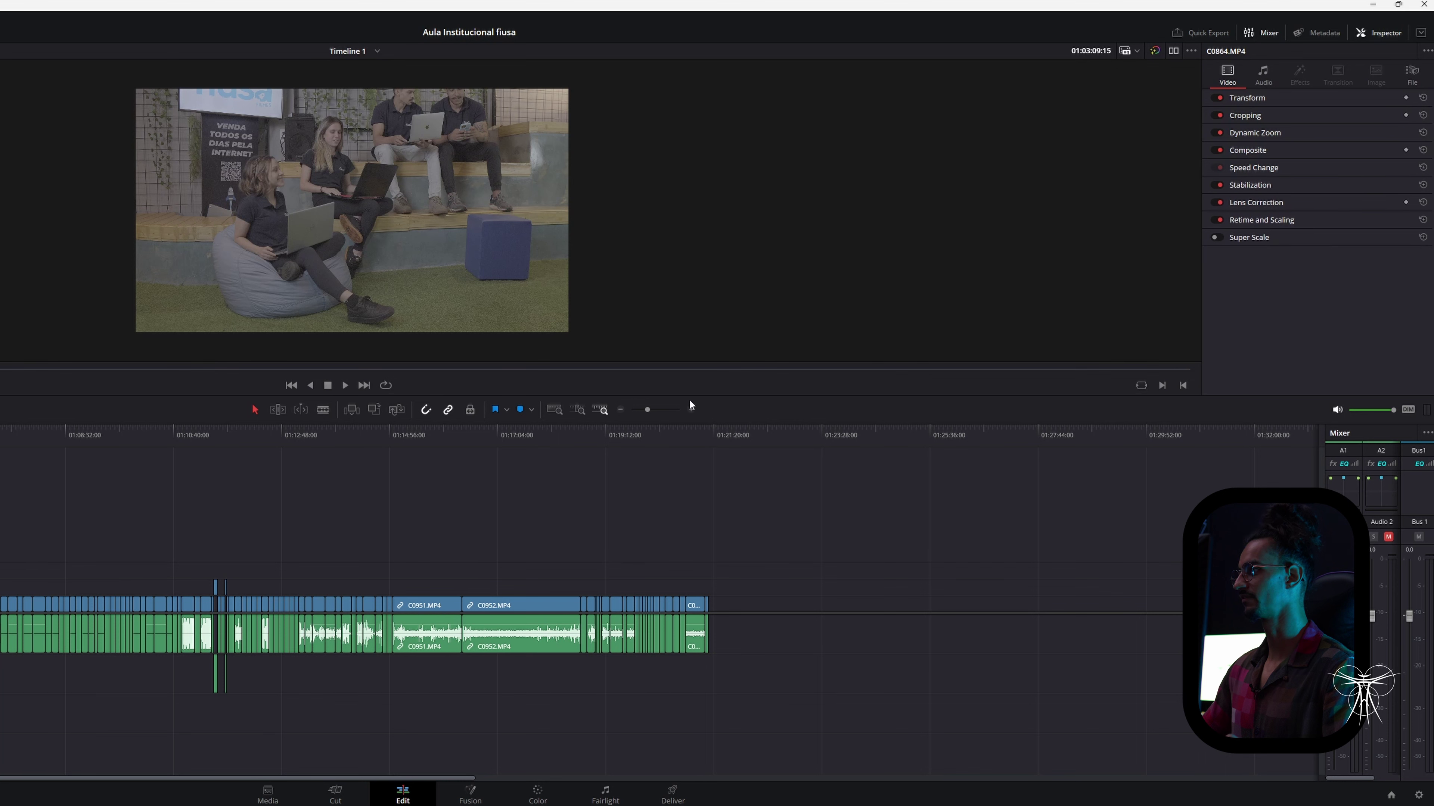
{"action": "scroll", "coordinate": [108, 563], "scroll_direction": "up", "scroll_amount": 5}
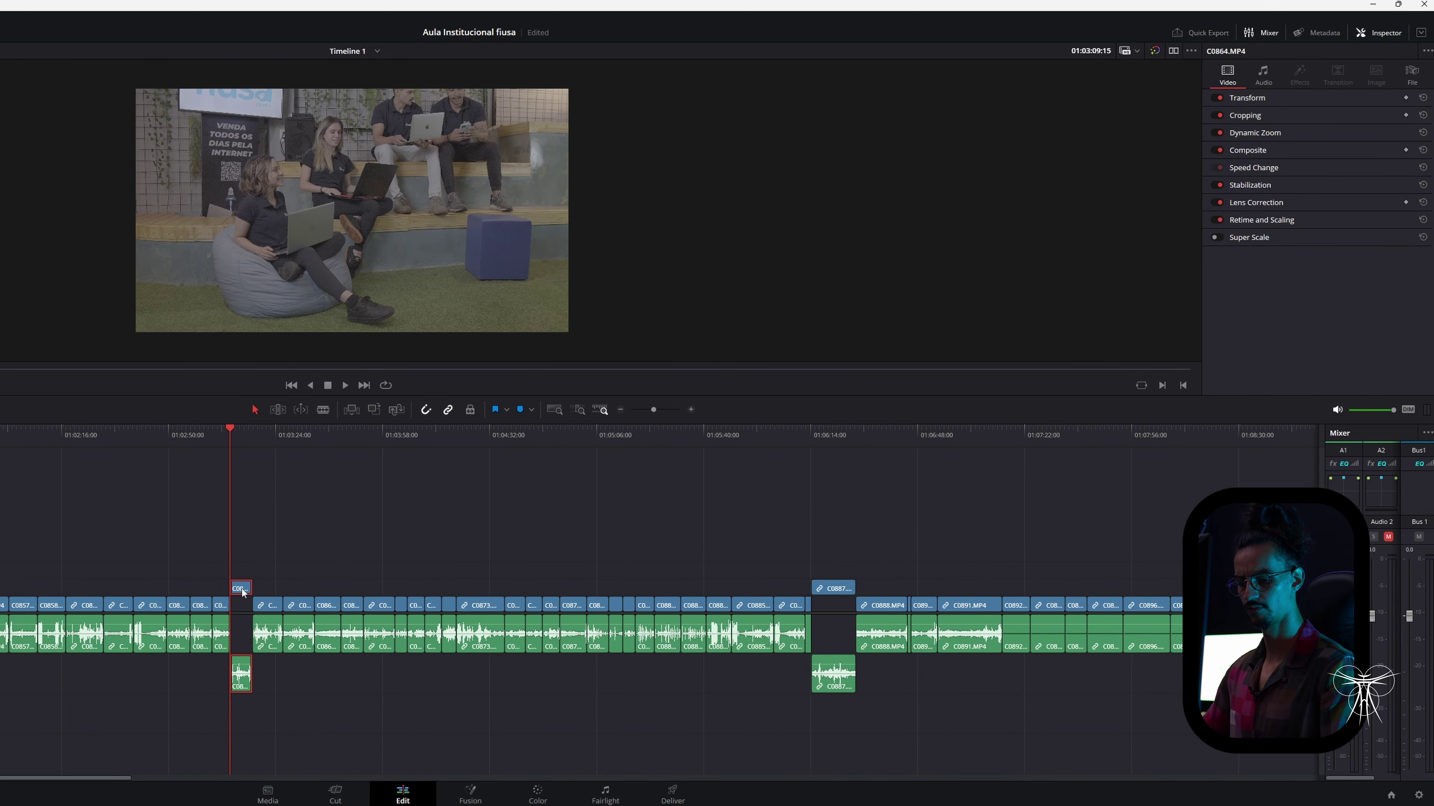
{"action": "key", "text": "ctrl+r"}
{"action": "scroll", "coordinate": [284, 577], "scroll_direction": "up", "scroll_amount": 6}
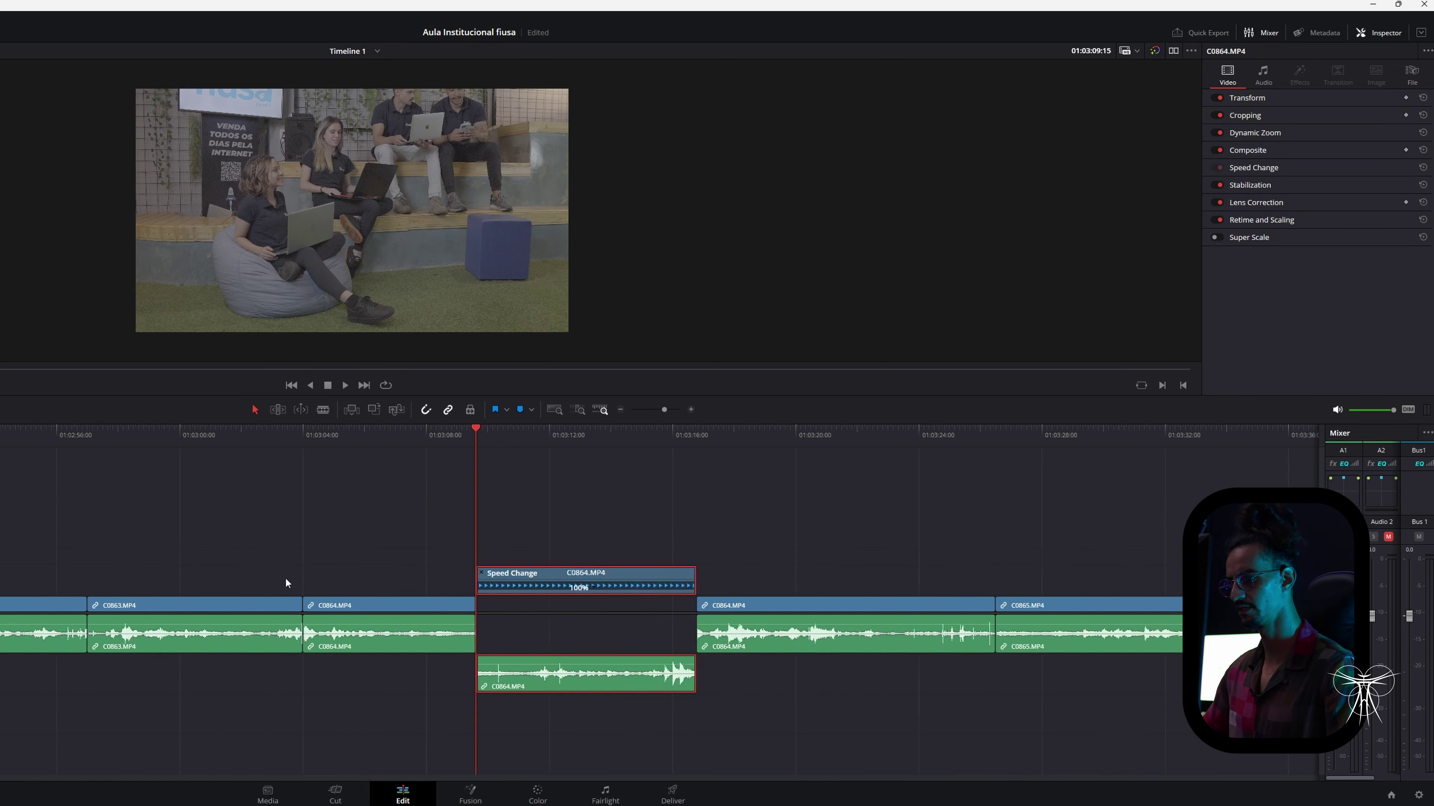
{"action": "mouse_move", "coordinate": [1100, 585]}
{"action": "left_mouse_down"}
{"action": "mouse_move", "coordinate": [903, 585]}
{"action": "mouse_move", "coordinate": [1101, 585]}
{"action": "left_mouse_up"}
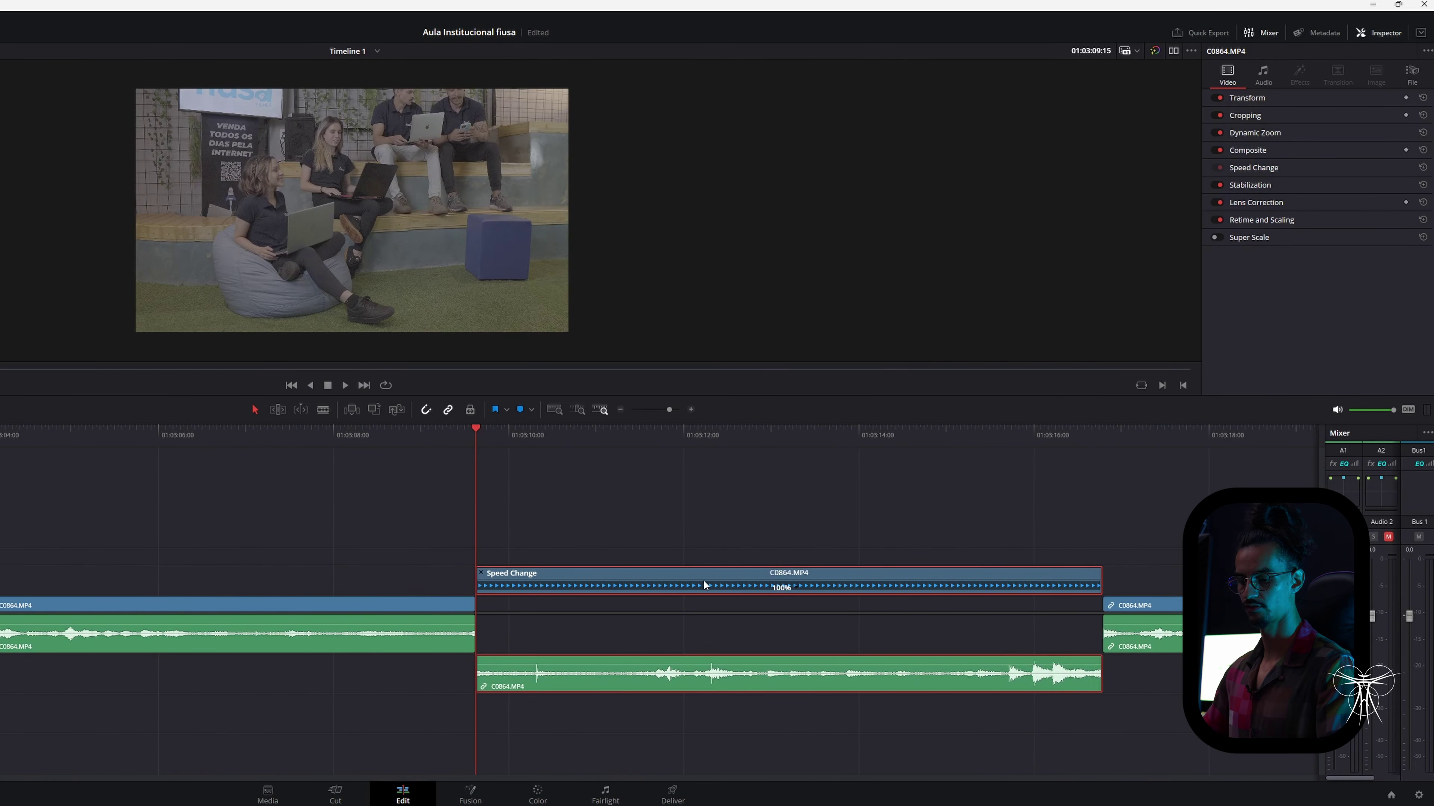
{"action": "key", "text": "ctrl+r"}
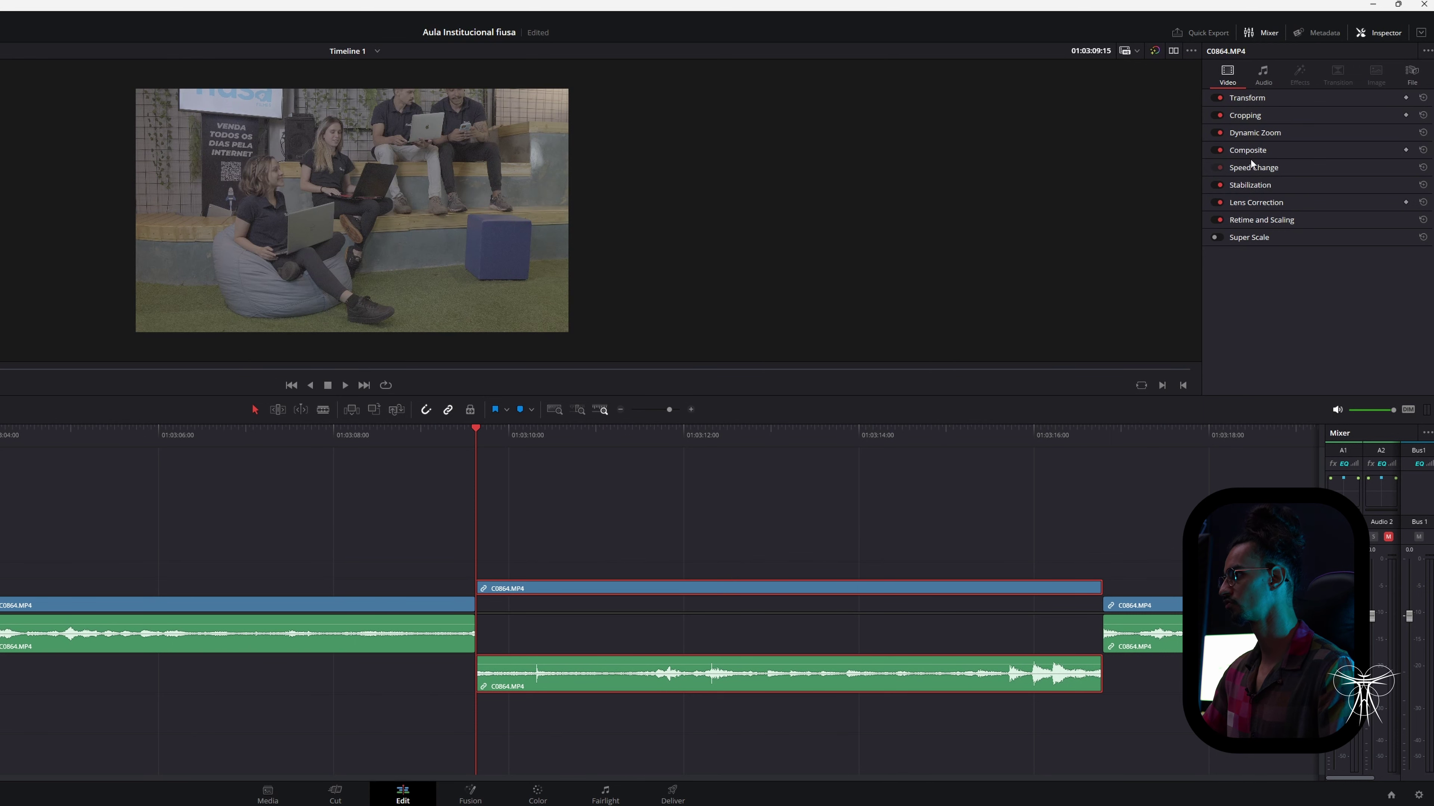
Open the Stabilization settings and select the upper-track clip C0923.MP4 near 01:11:28, previewing it briefly
{"action": "left_click", "coordinate": [1251, 184]}
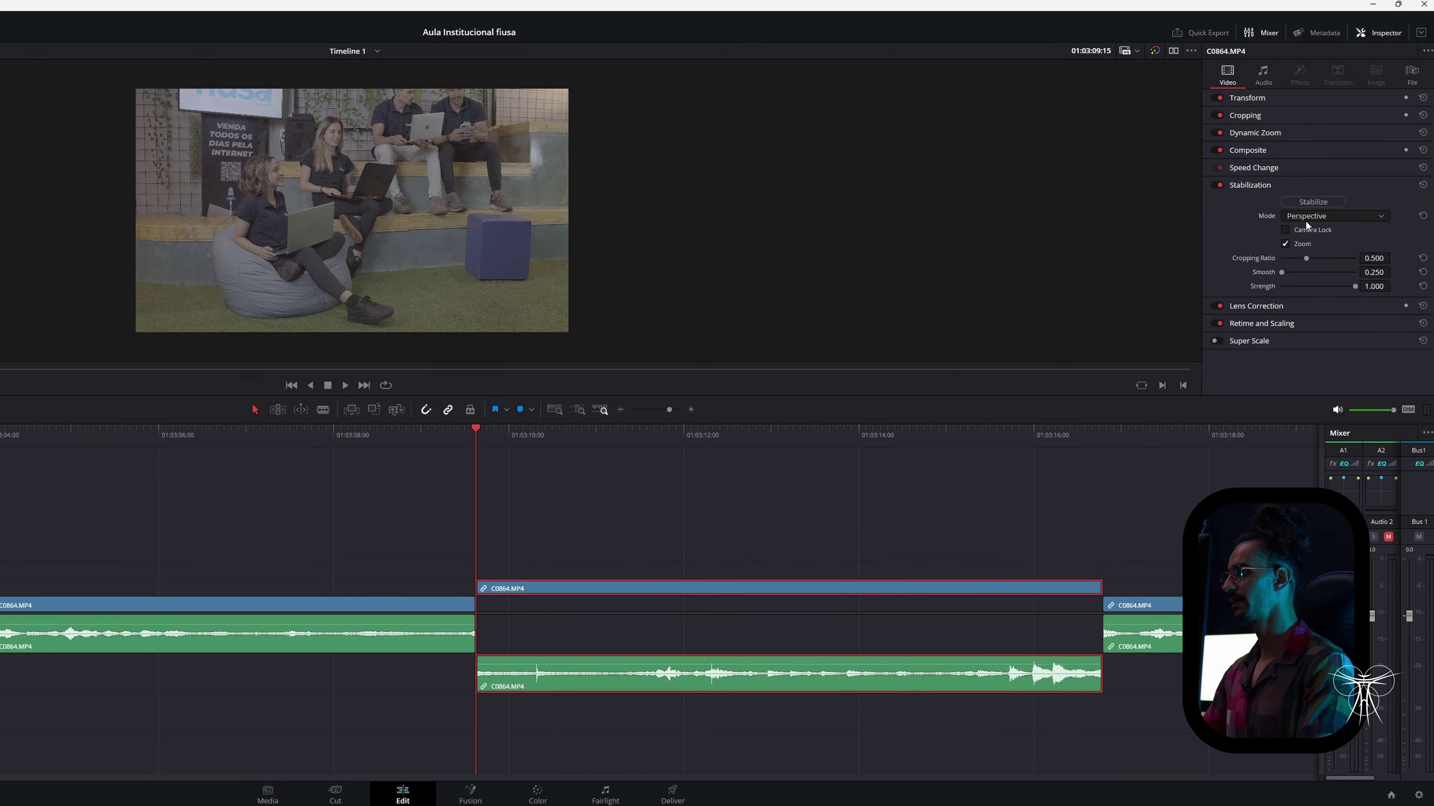
{"action": "left_click", "coordinate": [707, 520]}
{"action": "scroll", "coordinate": [582, 516], "scroll_direction": "down", "scroll_amount": 10}
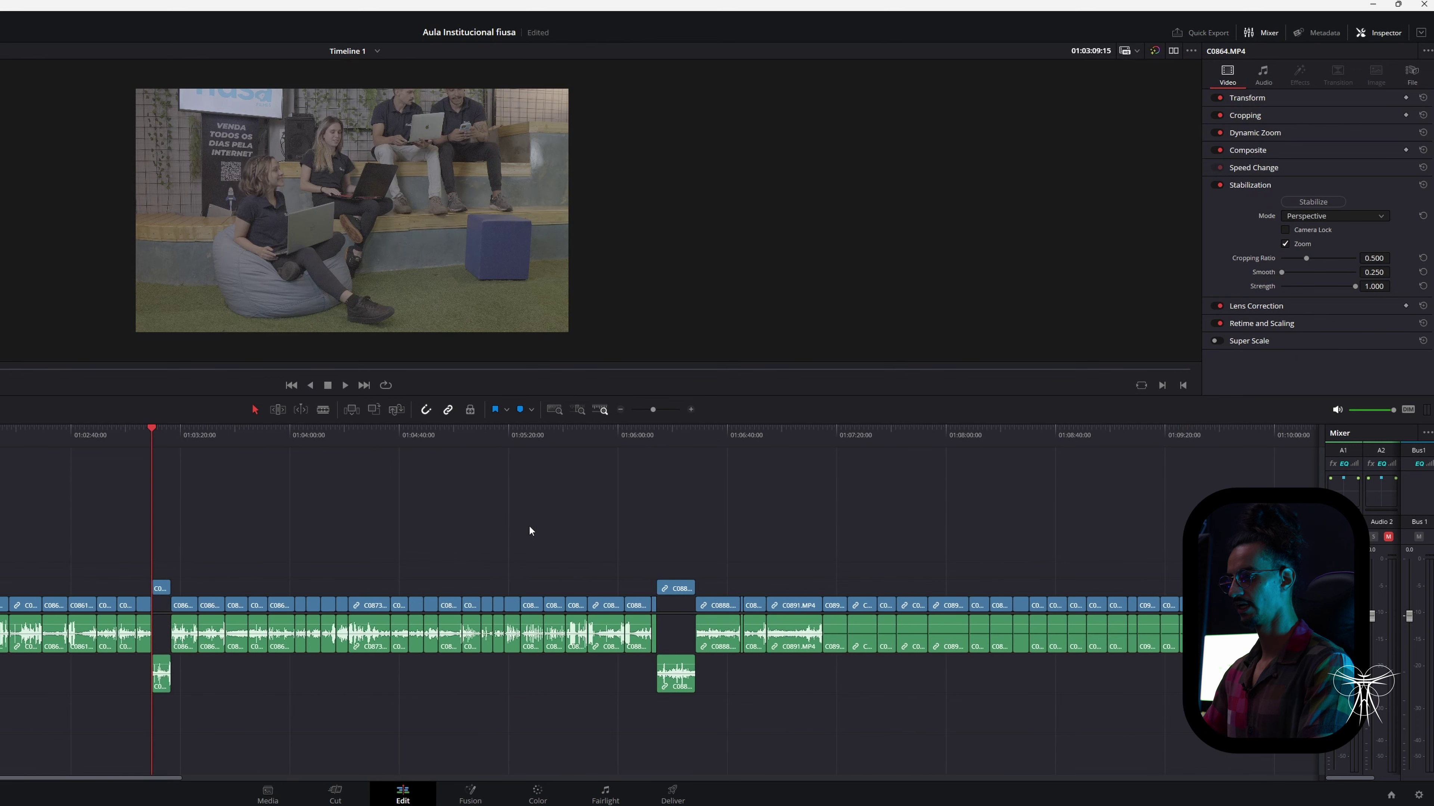
{"action": "left_click", "coordinate": [664, 434]}
{"action": "scroll", "coordinate": [674, 452], "scroll_direction": "down", "scroll_amount": 3}
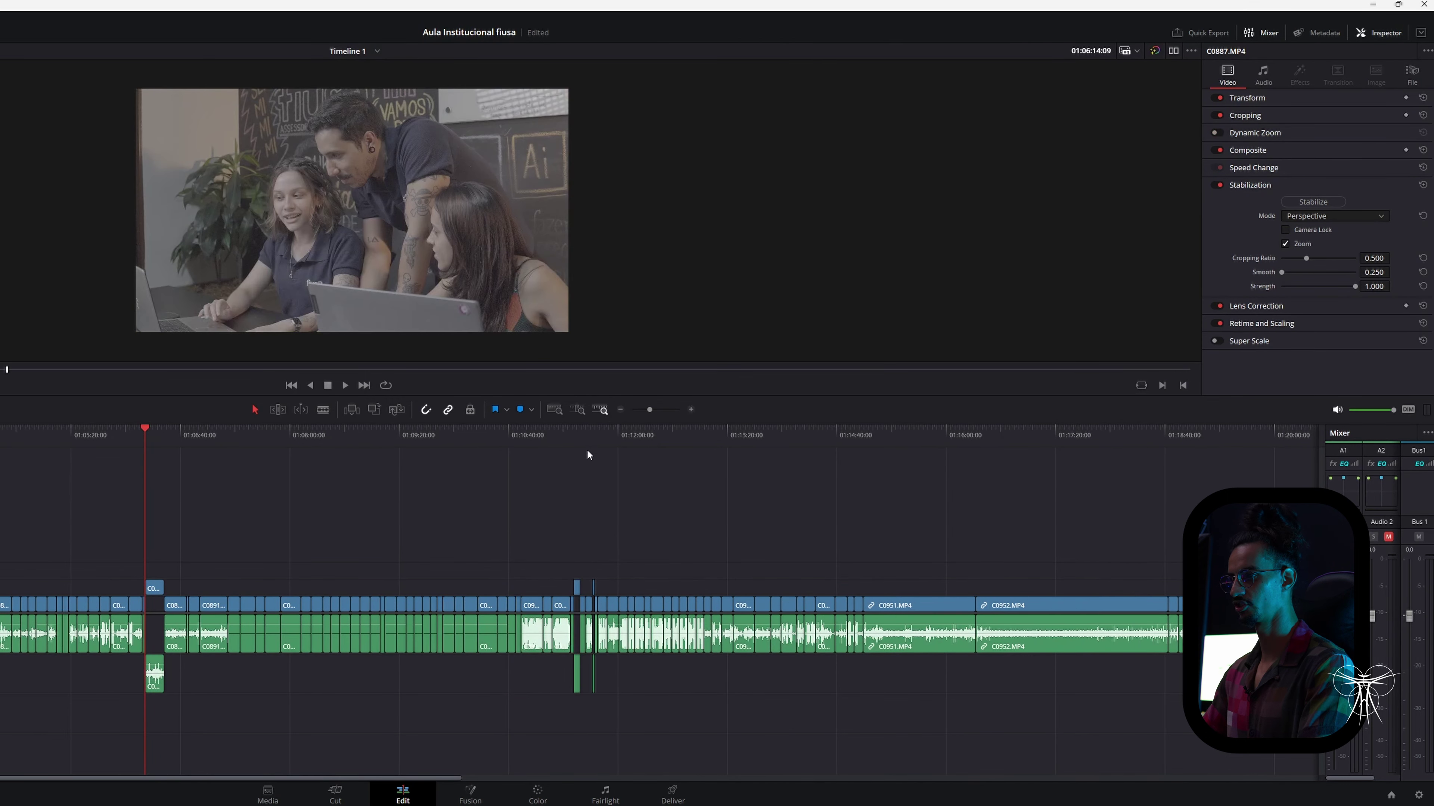
{"action": "left_click", "coordinate": [574, 439]}
{"action": "scroll", "coordinate": [621, 449], "scroll_direction": "up", "scroll_amount": 3}
{"action": "key", "text": "space"}
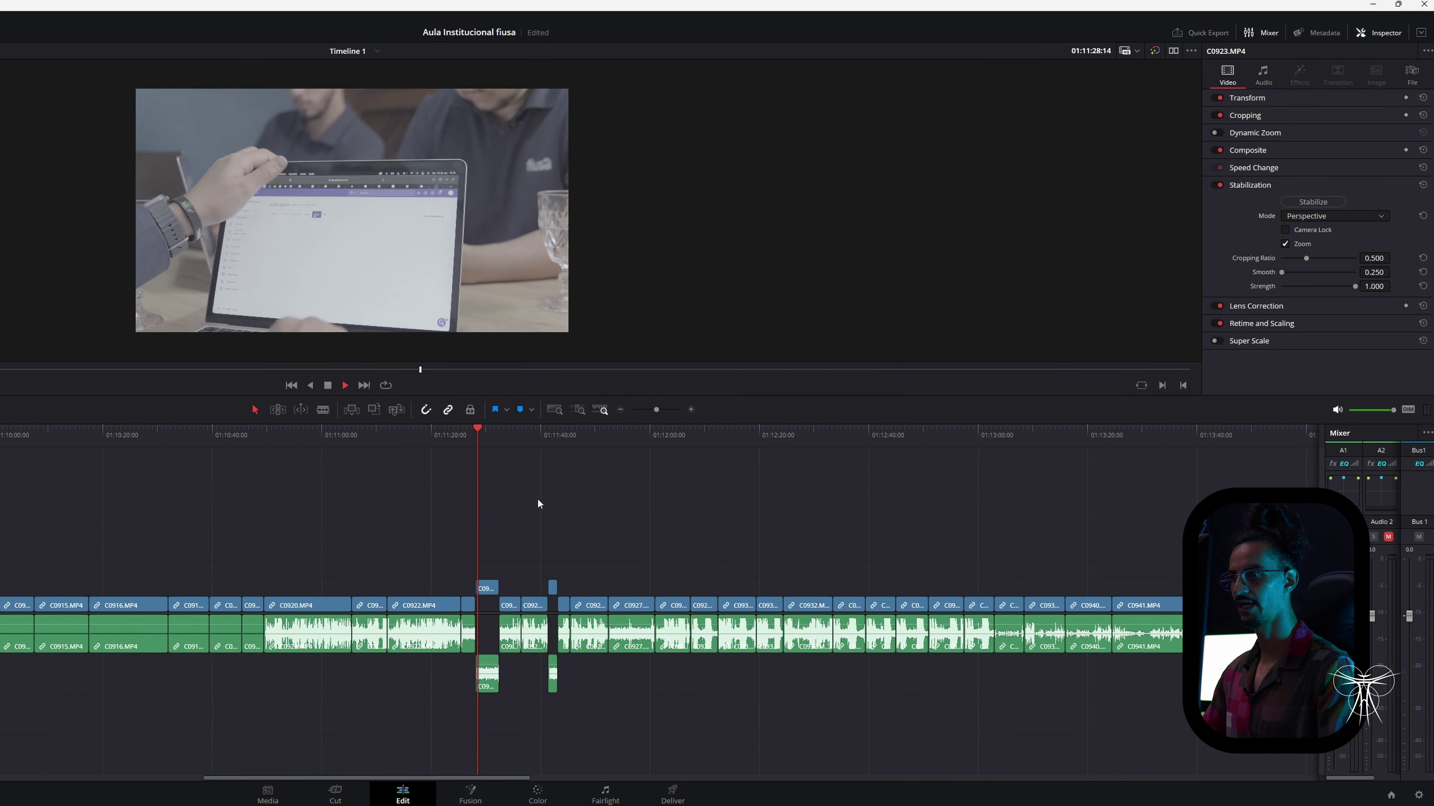
{"action": "key", "text": "space"}
{"action": "left_click", "coordinate": [487, 588]}
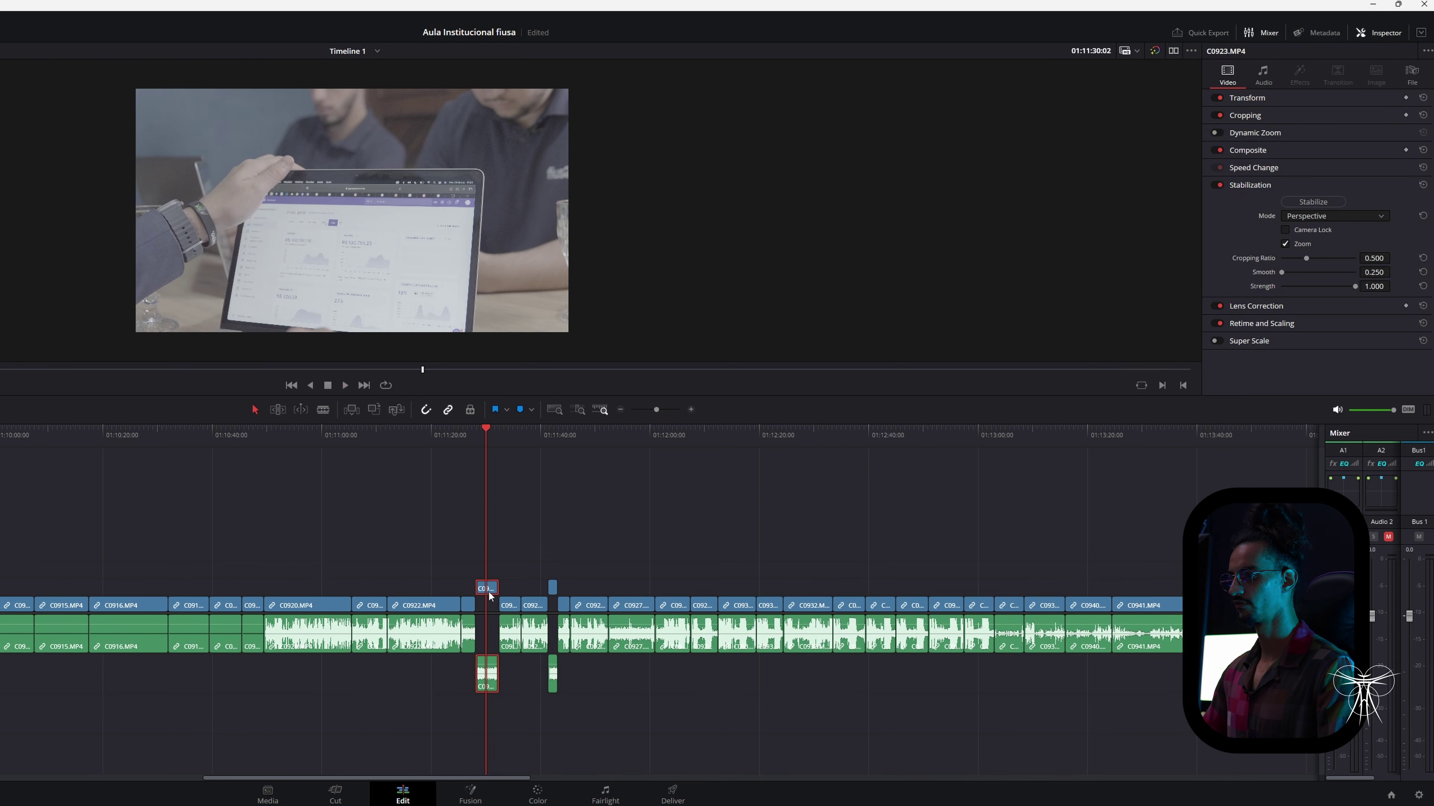
Stabilize clip C0923.MP4 in Similarity mode with Cropping Ratio 0.674, Smooth 0.456 and Strength 0.237, and play back the result
{"action": "left_click", "coordinate": [1306, 217]}
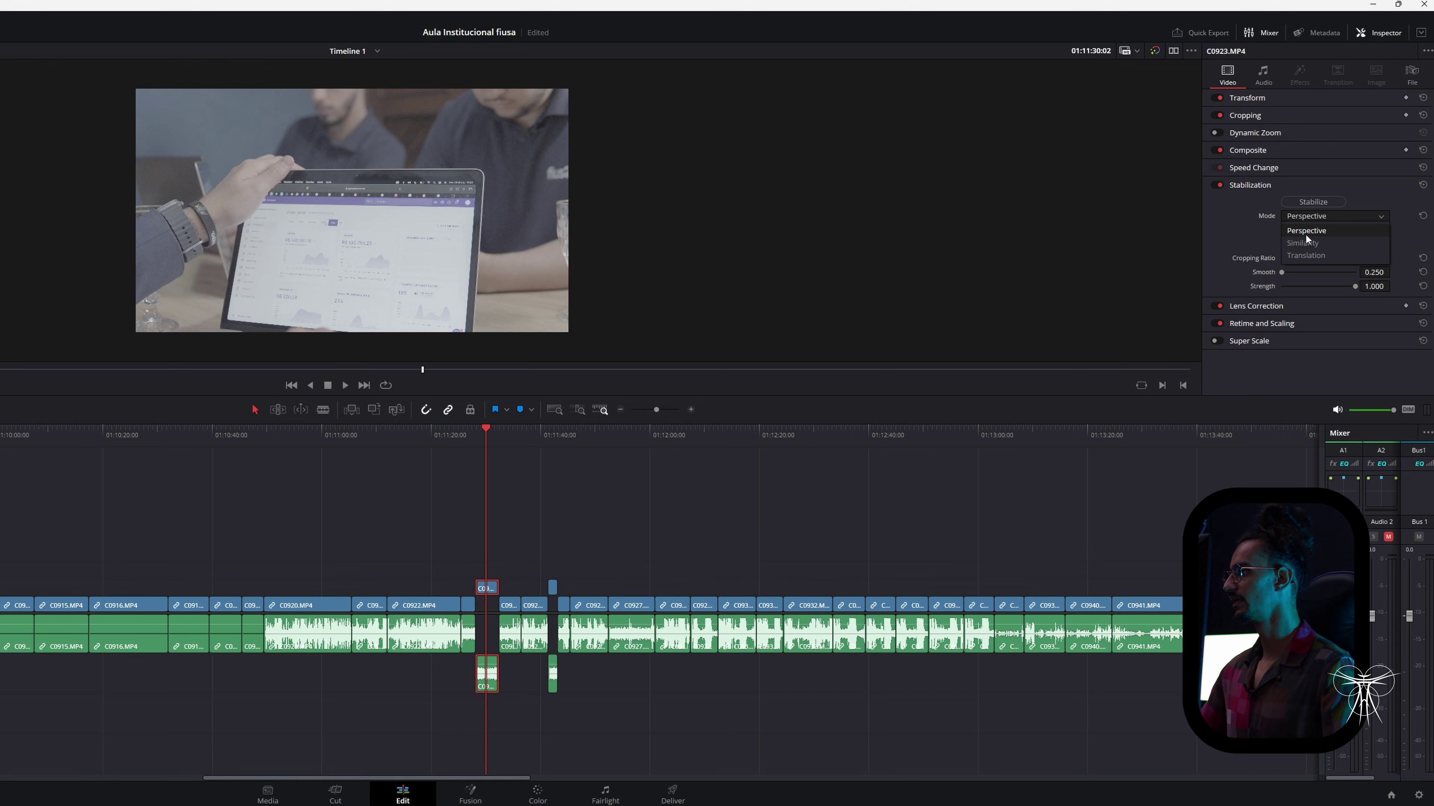
{"action": "left_click", "coordinate": [1308, 242]}
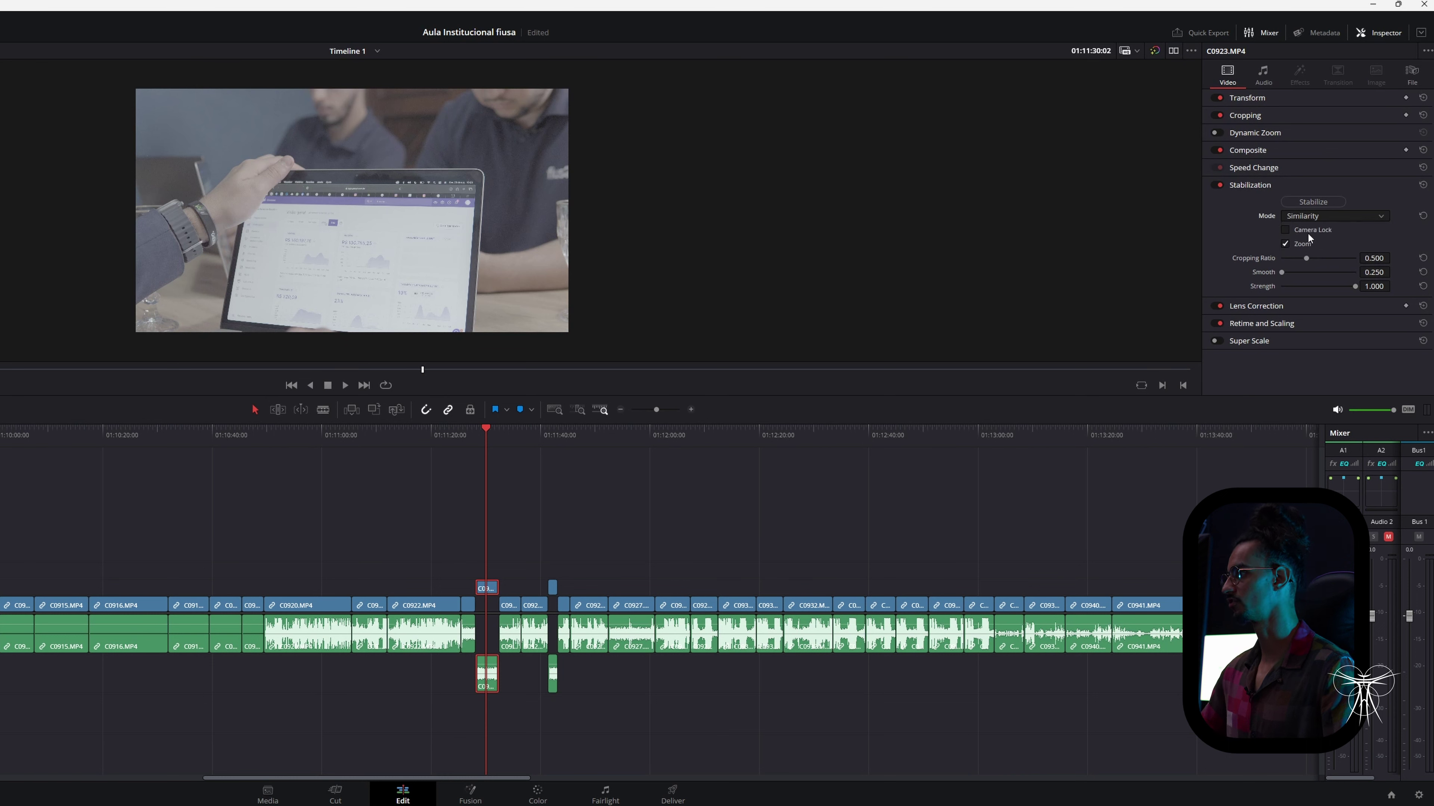
{"action": "left_click_drag", "start_coordinate": [1279, 271], "coordinate": [1283, 272]}
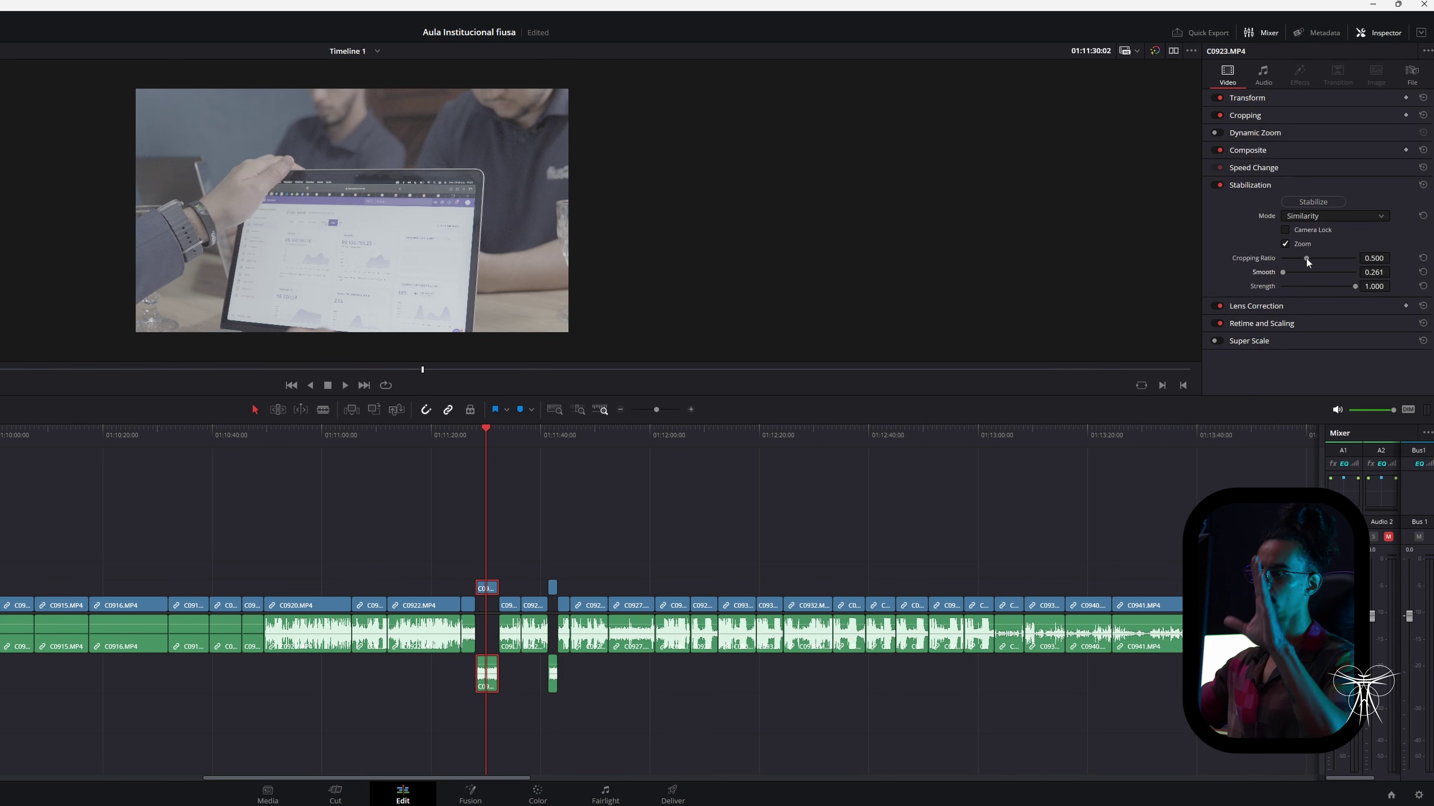
{"action": "left_click_drag", "start_coordinate": [1306, 258], "coordinate": [1330, 258]}
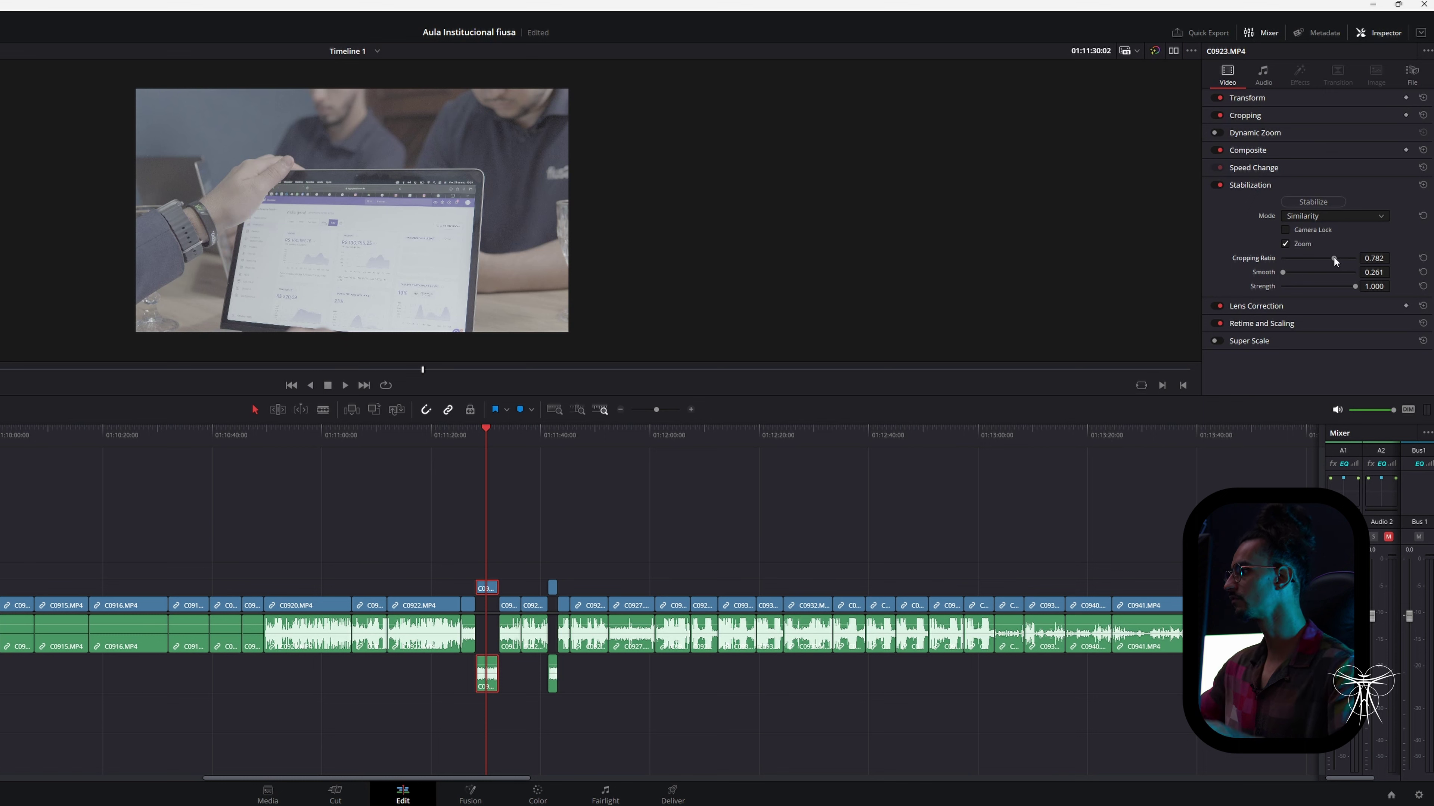
{"action": "left_click_drag", "start_coordinate": [1333, 259], "coordinate": [1298, 277]}
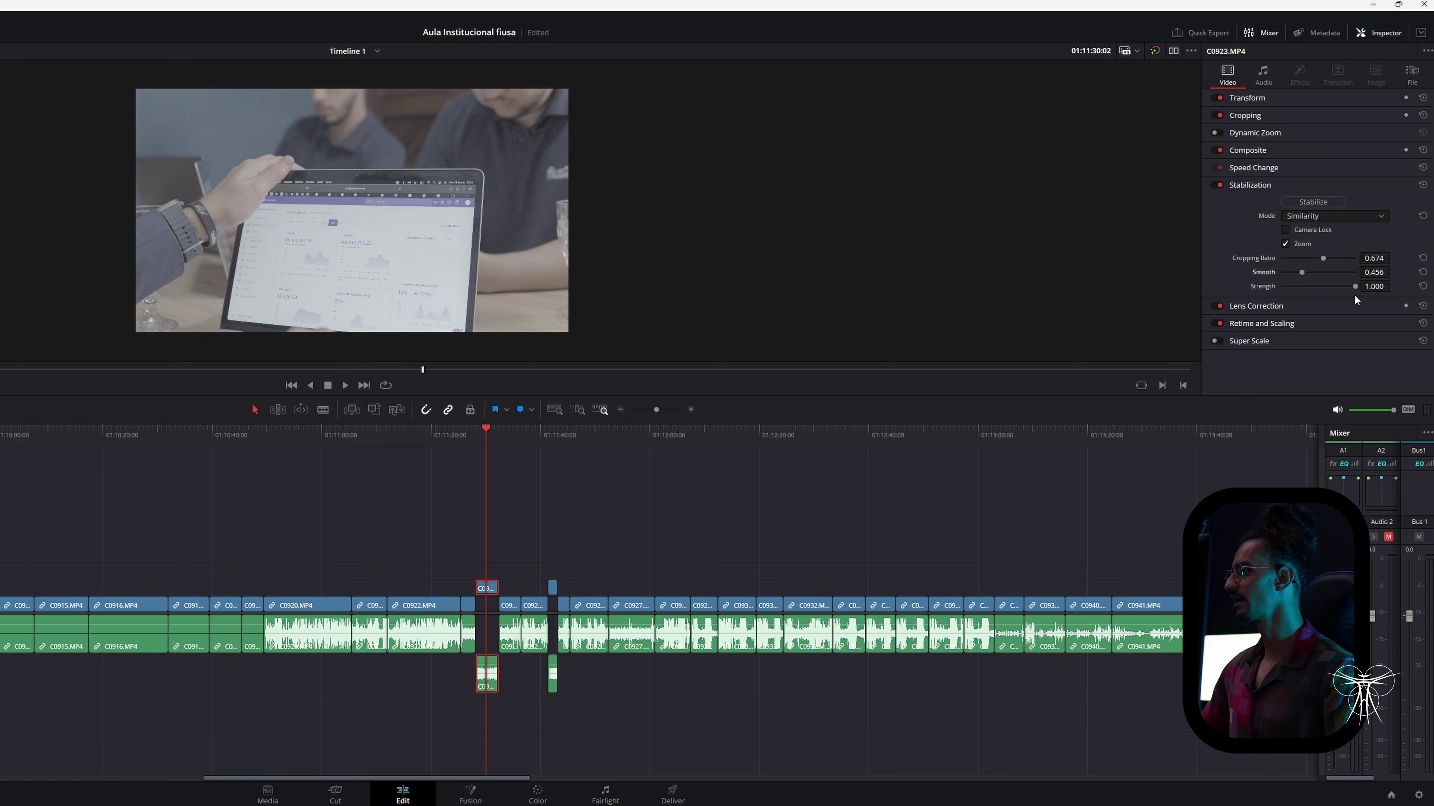
{"action": "left_click_drag", "start_coordinate": [1355, 286], "coordinate": [1327, 288]}
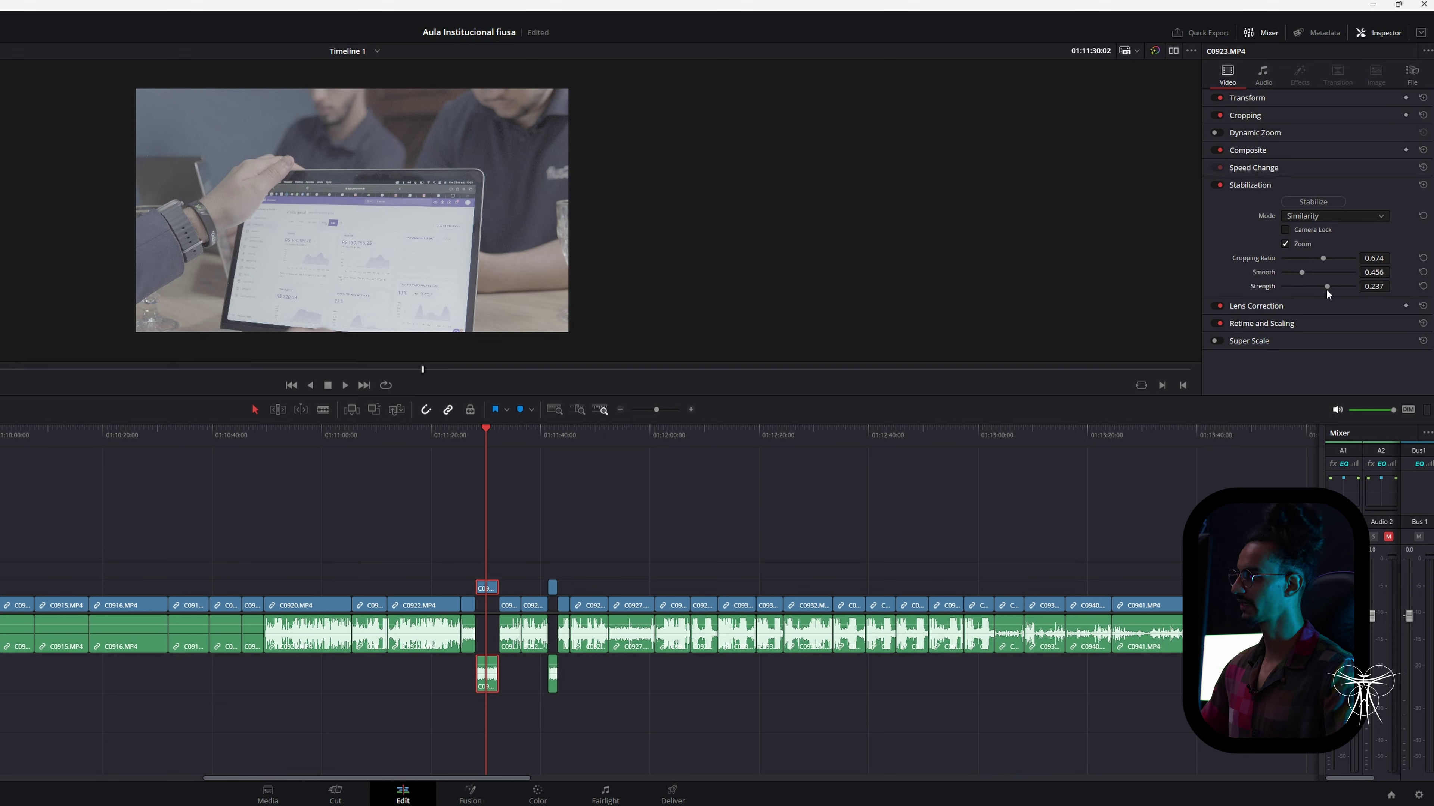
{"action": "left_click", "coordinate": [1304, 201]}
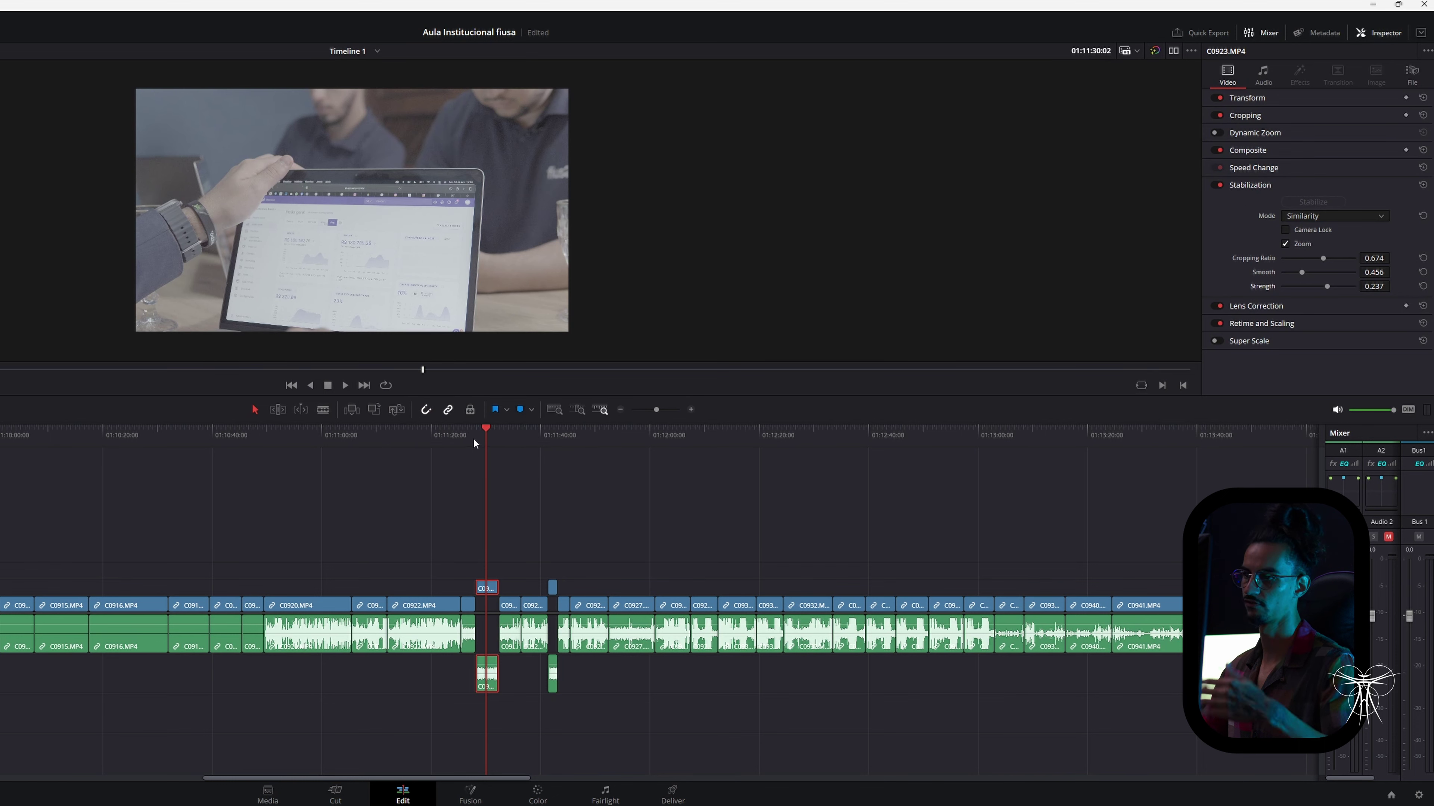
{"action": "key", "text": "/"}
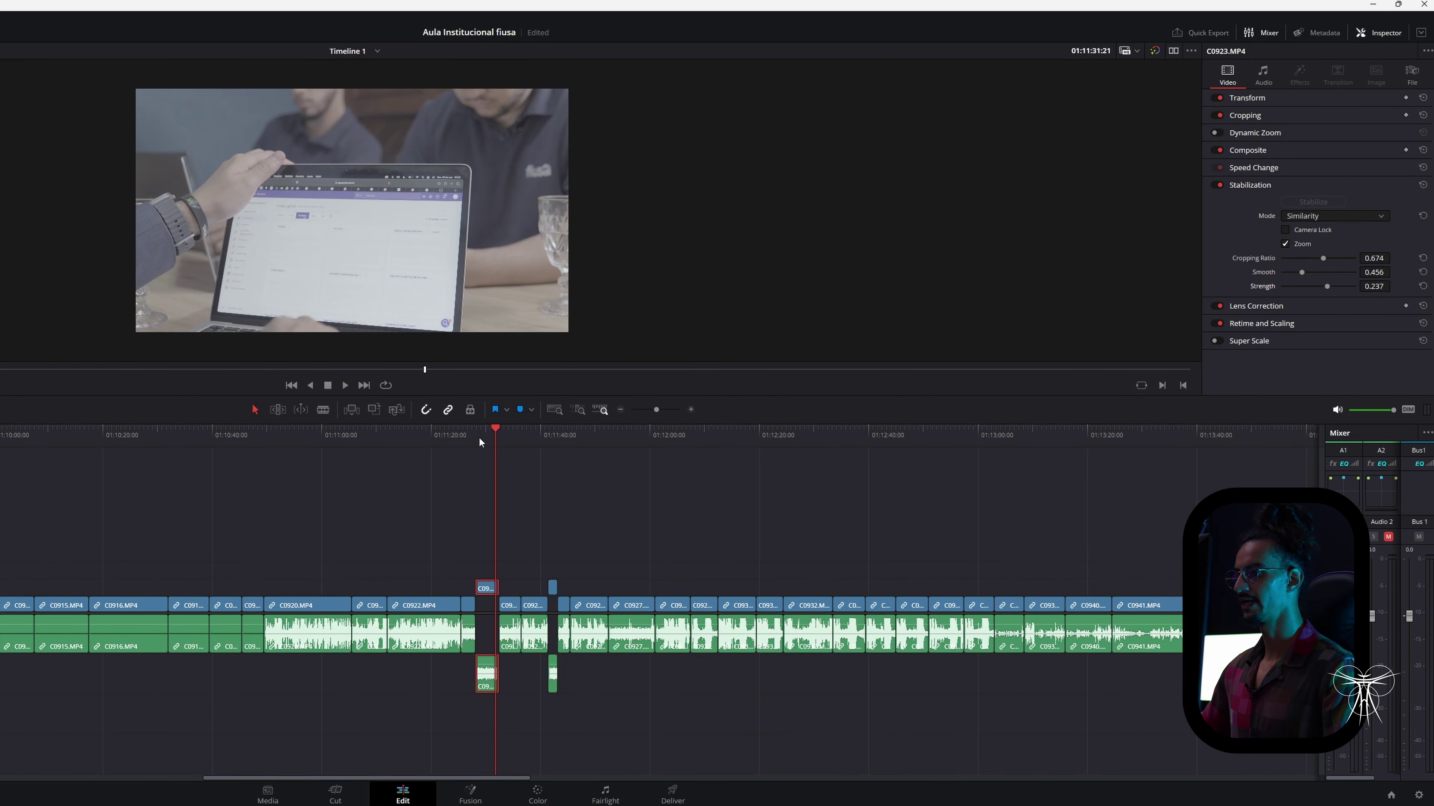
{"action": "left_click", "coordinate": [476, 437]}
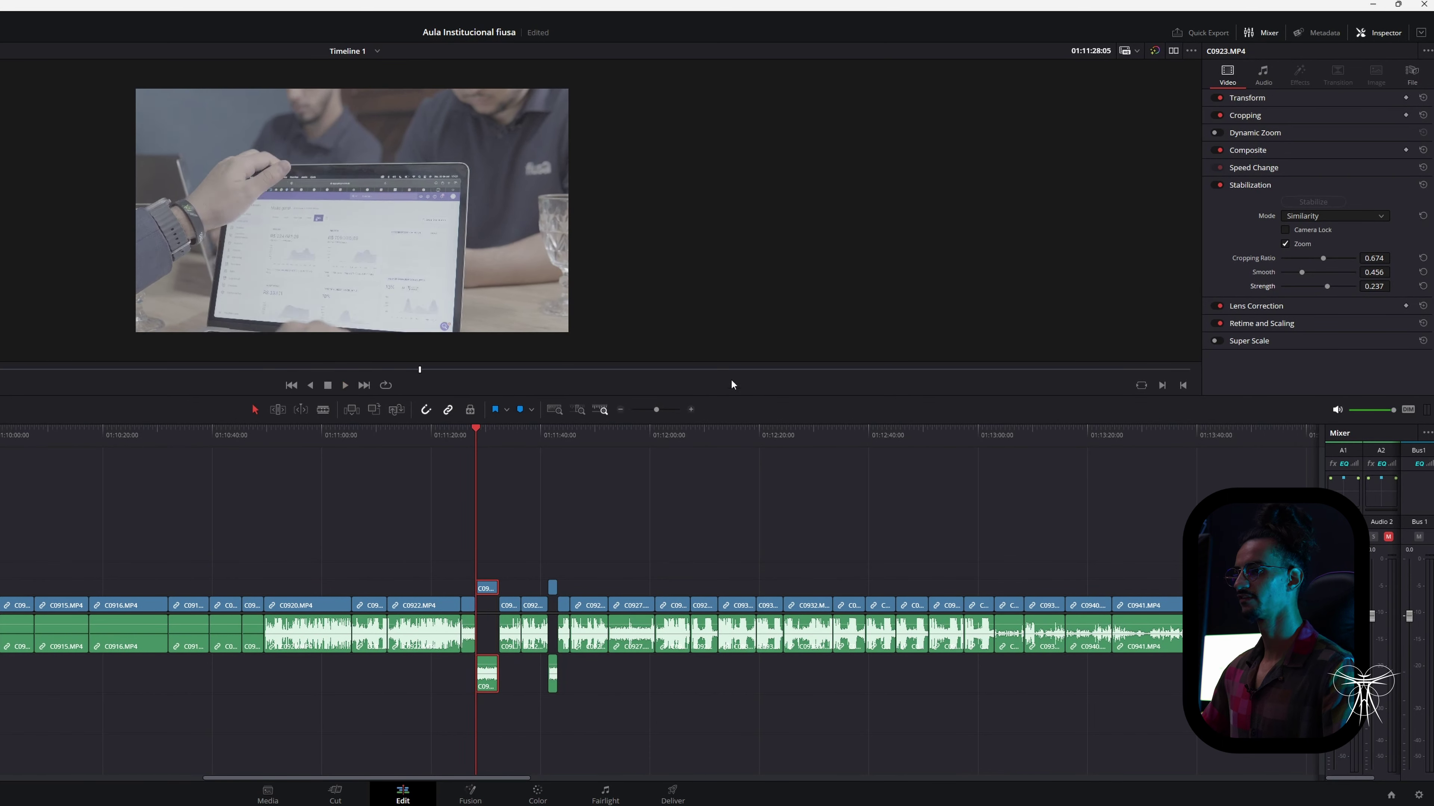
Raise the stabilization's Cropping Ratio to 0.908 and Strength to 0.649, stabilize the clip again and play it back
{"action": "left_click", "coordinate": [1333, 286]}
{"action": "left_click", "coordinate": [1327, 257]}
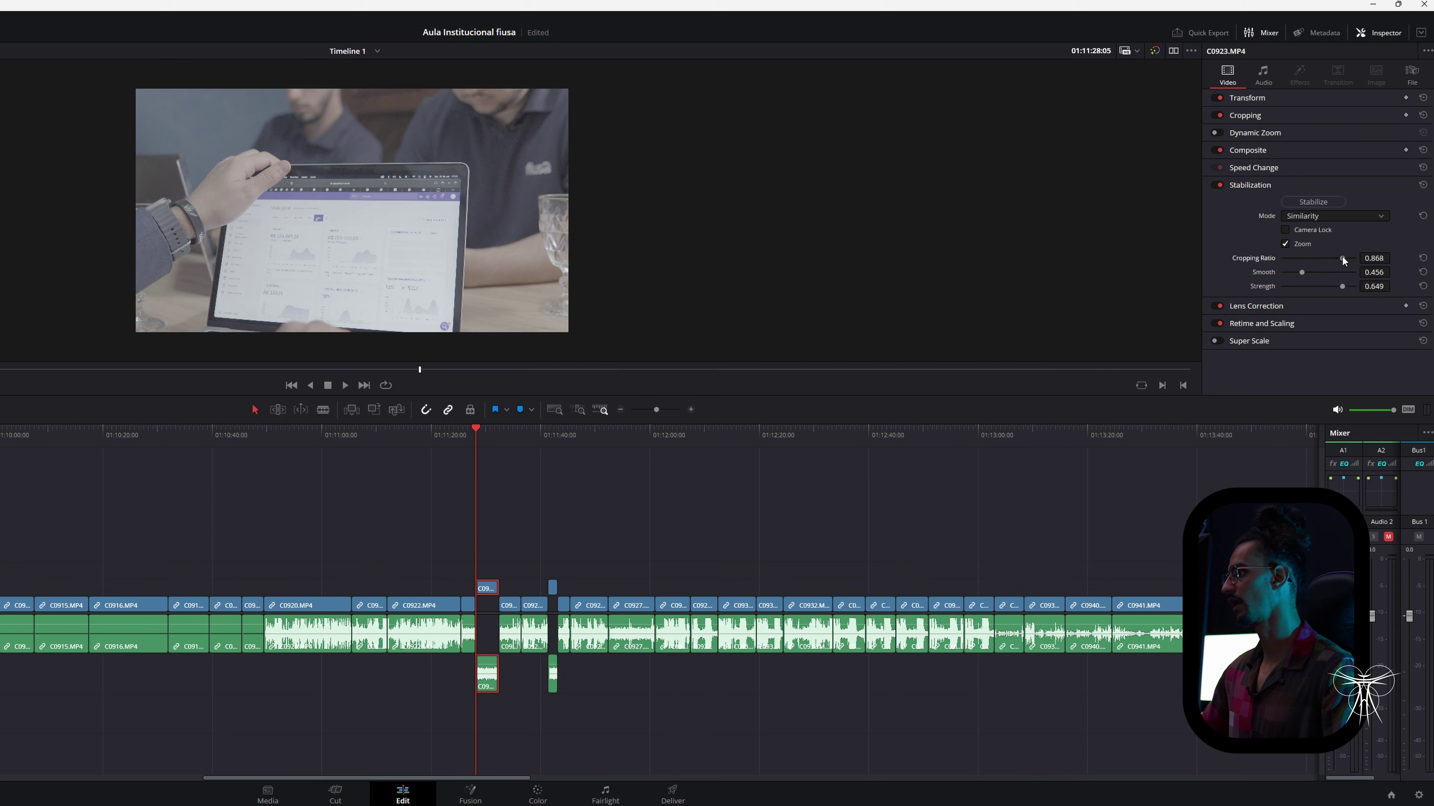
{"action": "left_click", "coordinate": [1315, 199]}
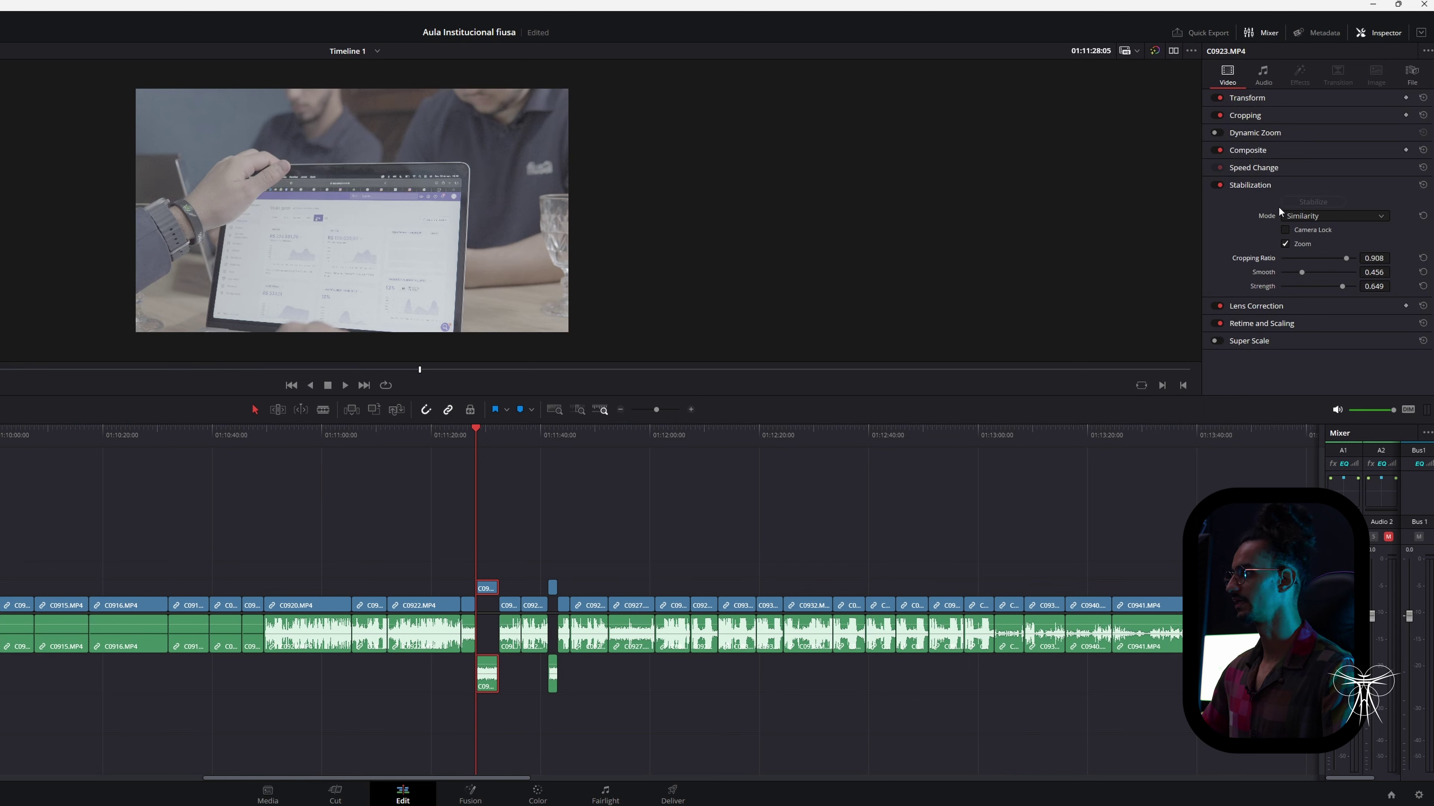
{"action": "key", "text": "space"}
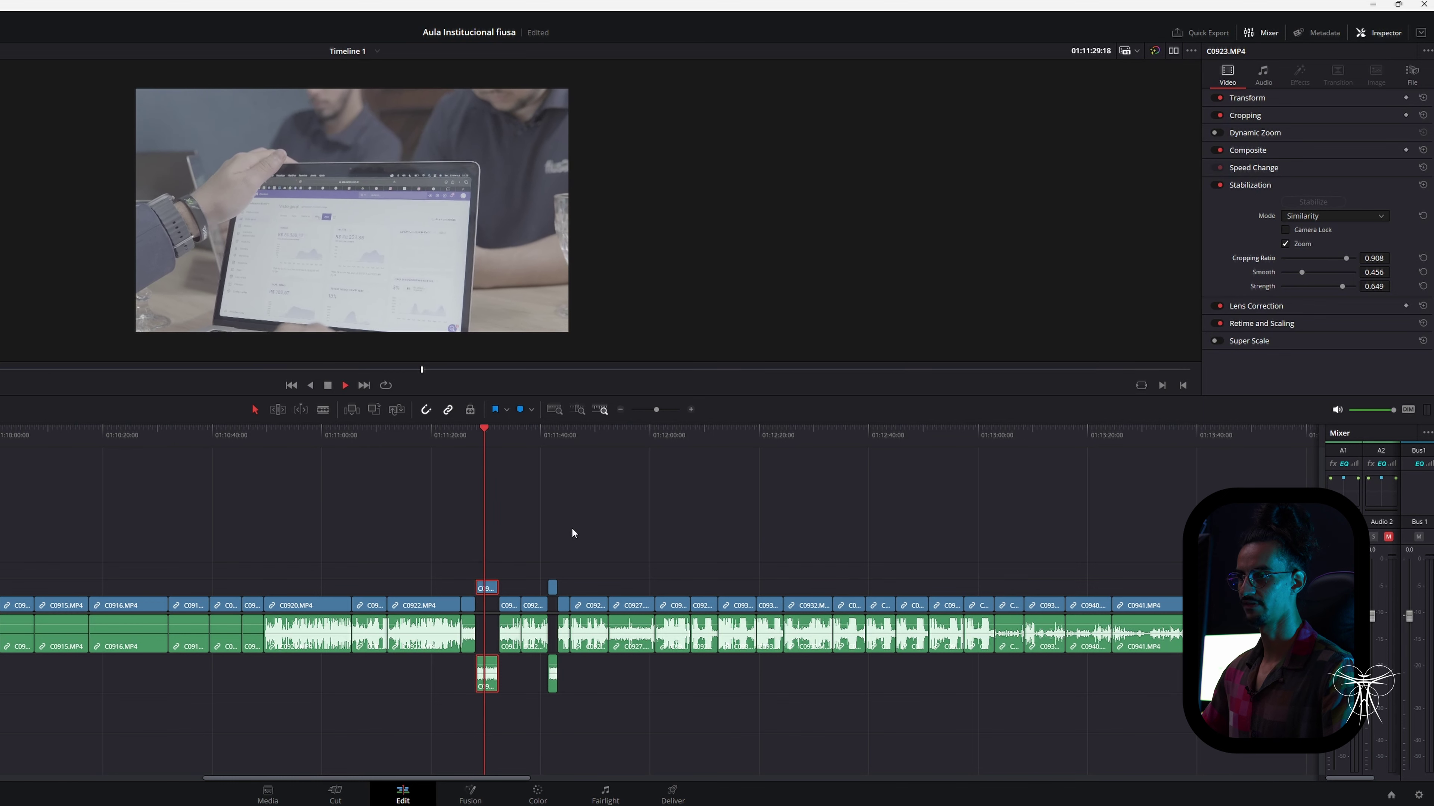
{"action": "key", "text": "space"}
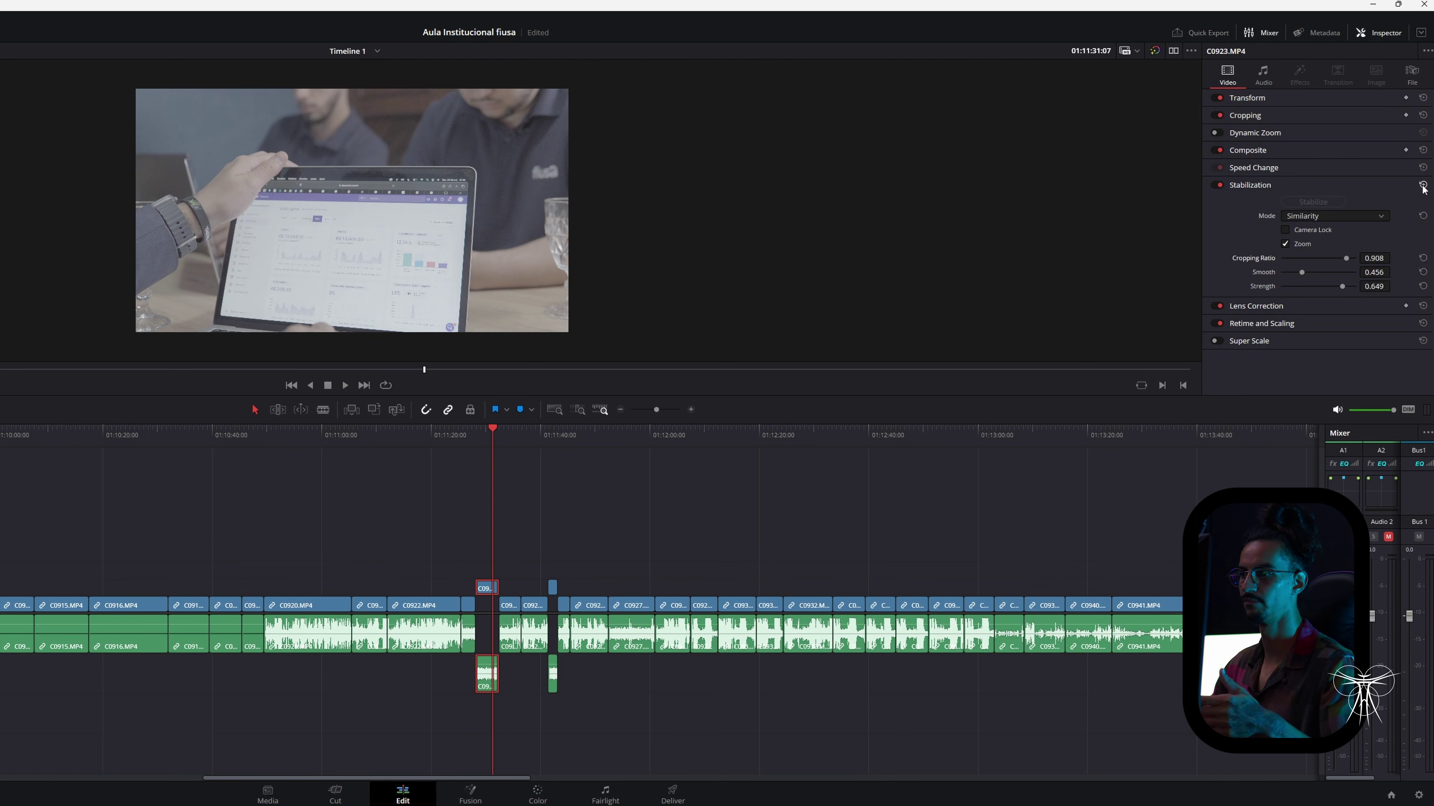
Collapse the Stabilization settings and examine the clip's Lens Correction controls, collapsing them again
{"action": "left_click", "coordinate": [1250, 185]}
{"action": "left_click", "coordinate": [1250, 203]}
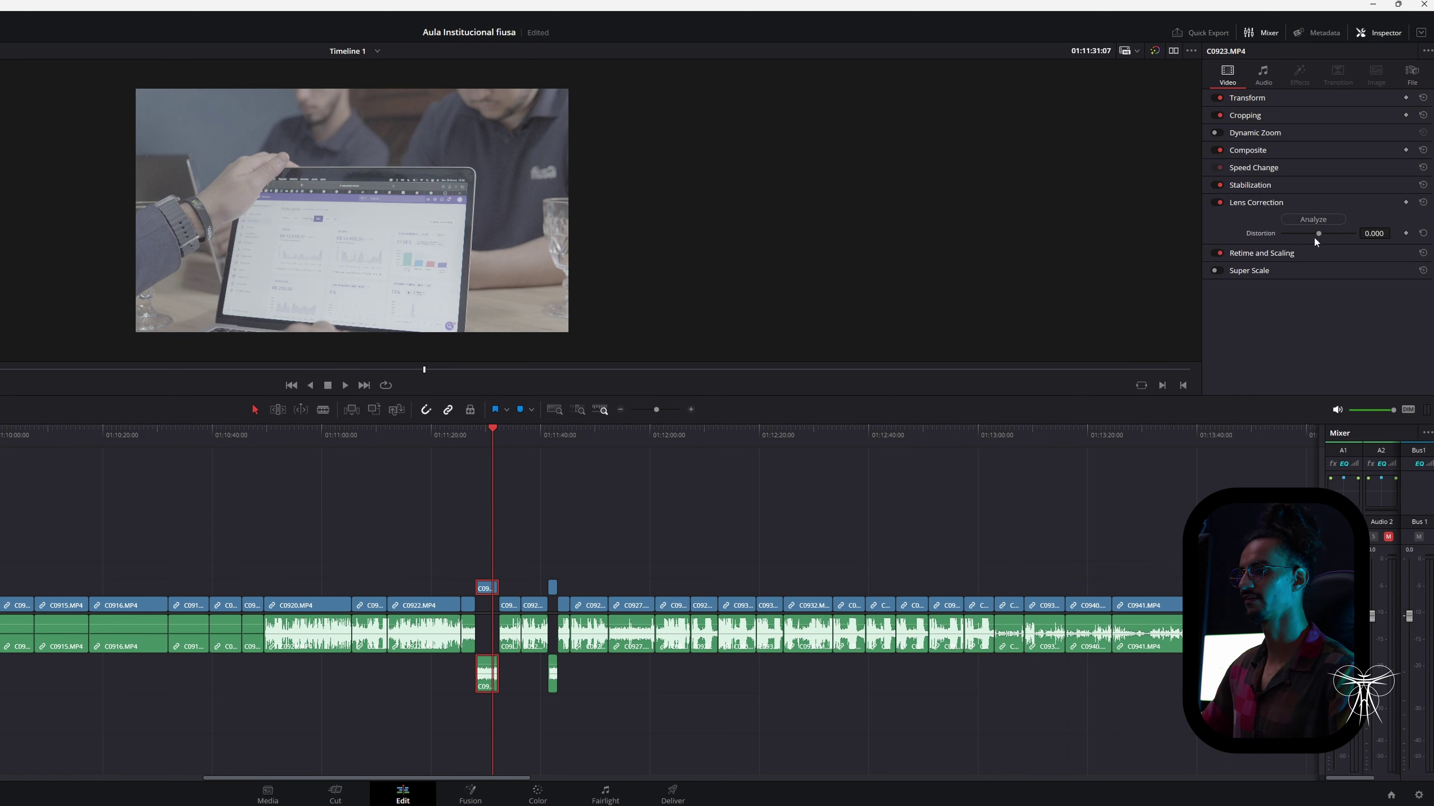
{"action": "left_click", "coordinate": [1253, 205]}
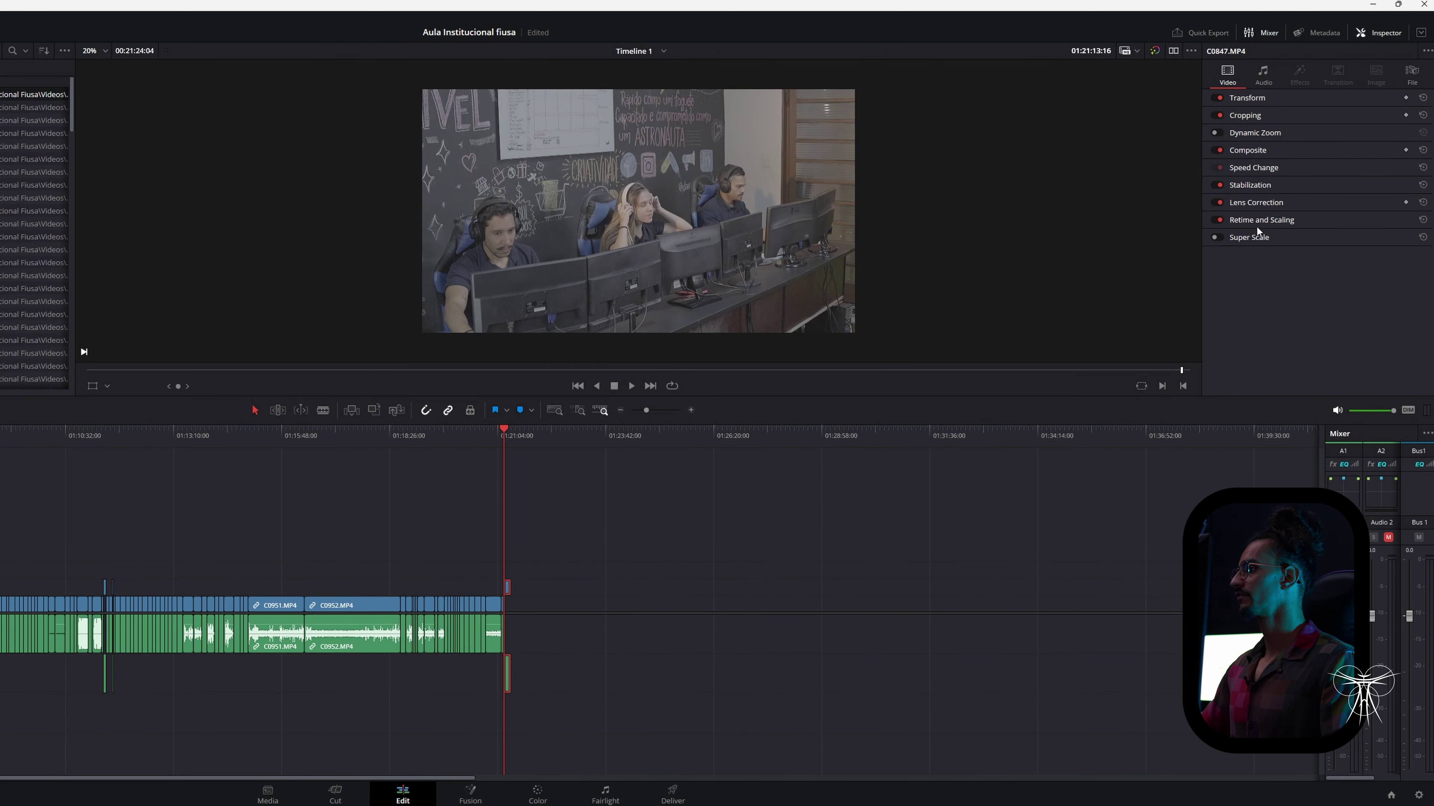
Open the Retime and Scaling settings of clip C0847.MP4 and display the FX30 bin's contents
{"action": "left_click", "coordinate": [1254, 222]}
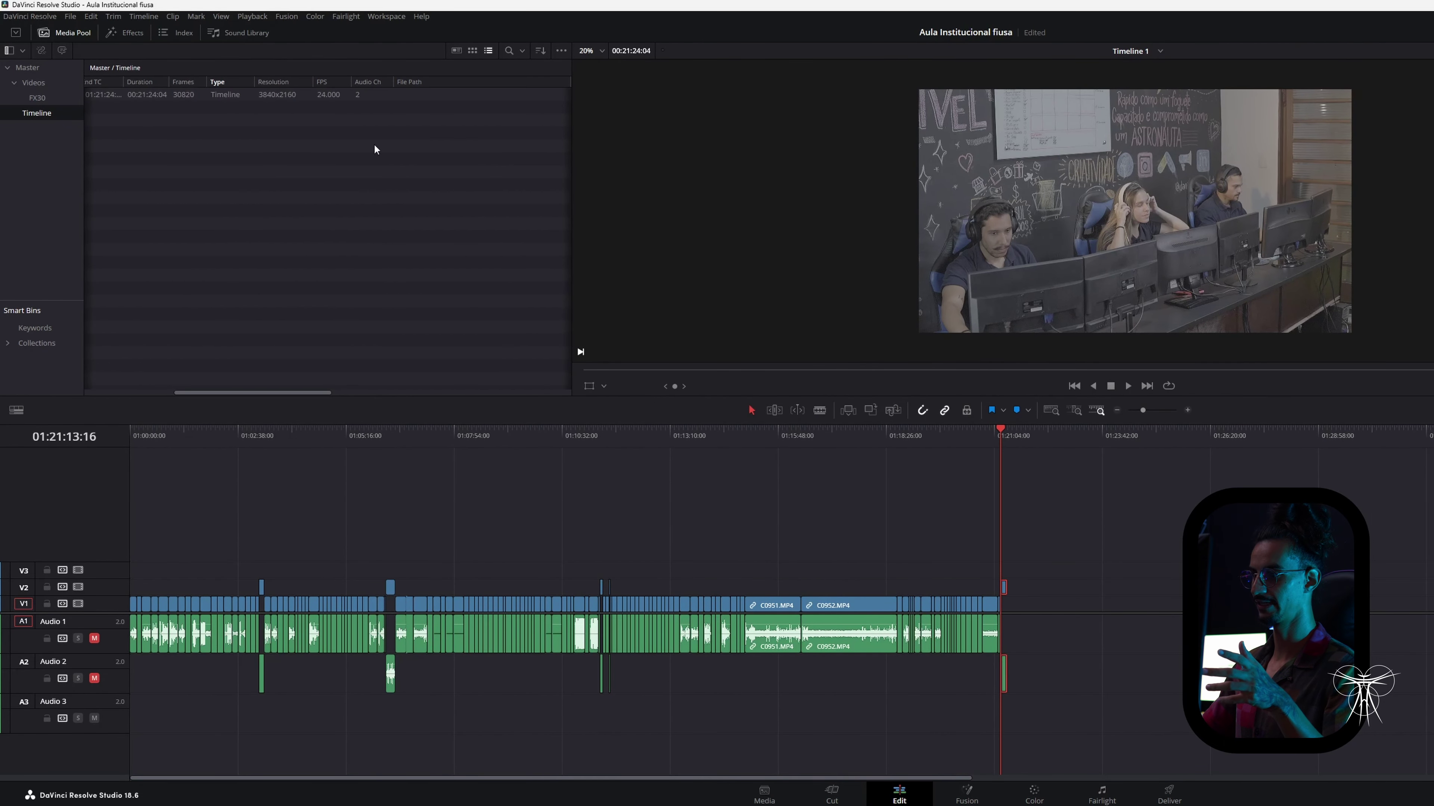
{"action": "left_click", "coordinate": [37, 98]}
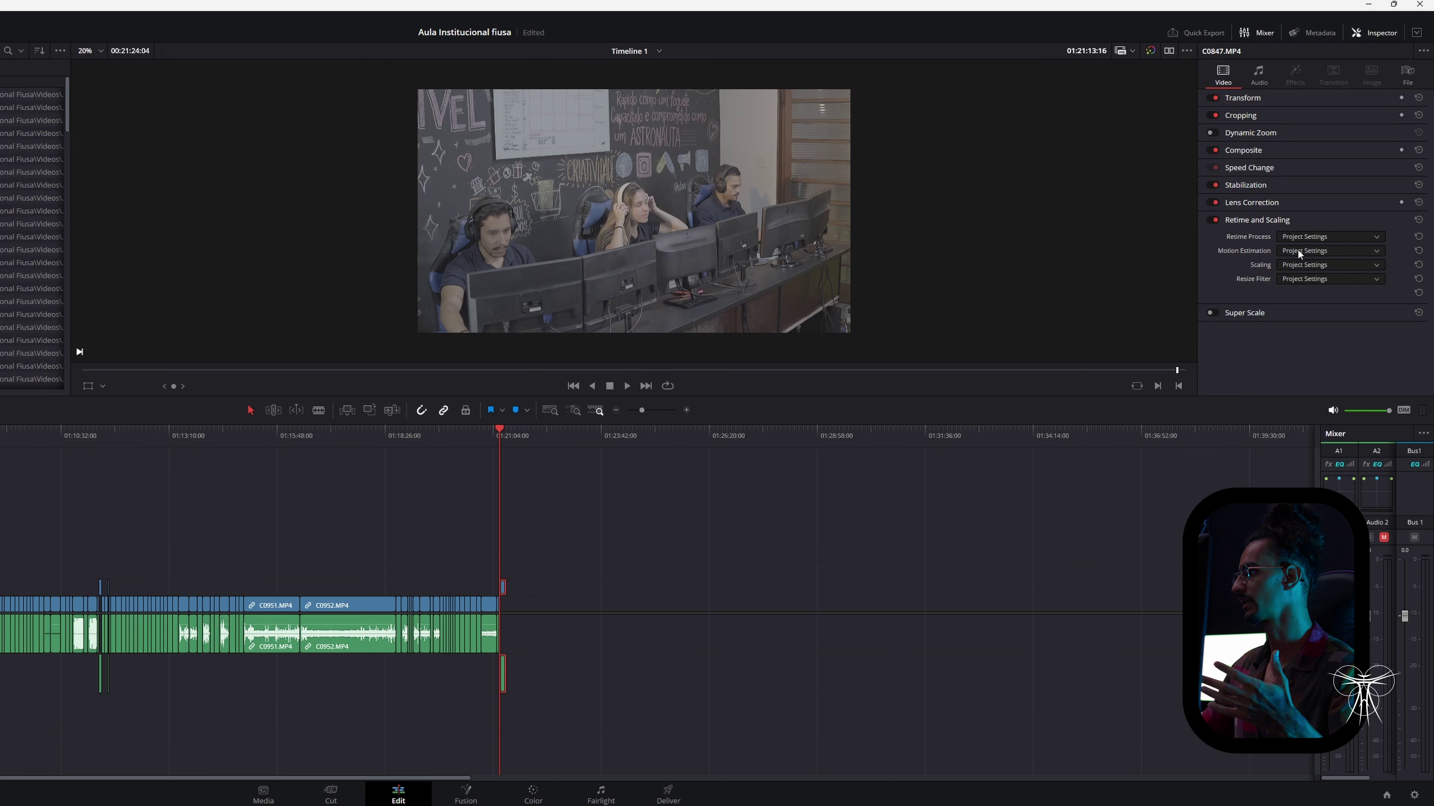
Try the Fill and Crop scaling options on clip C0847.MP4 at the end of the timeline
{"action": "left_click", "coordinate": [1298, 265]}
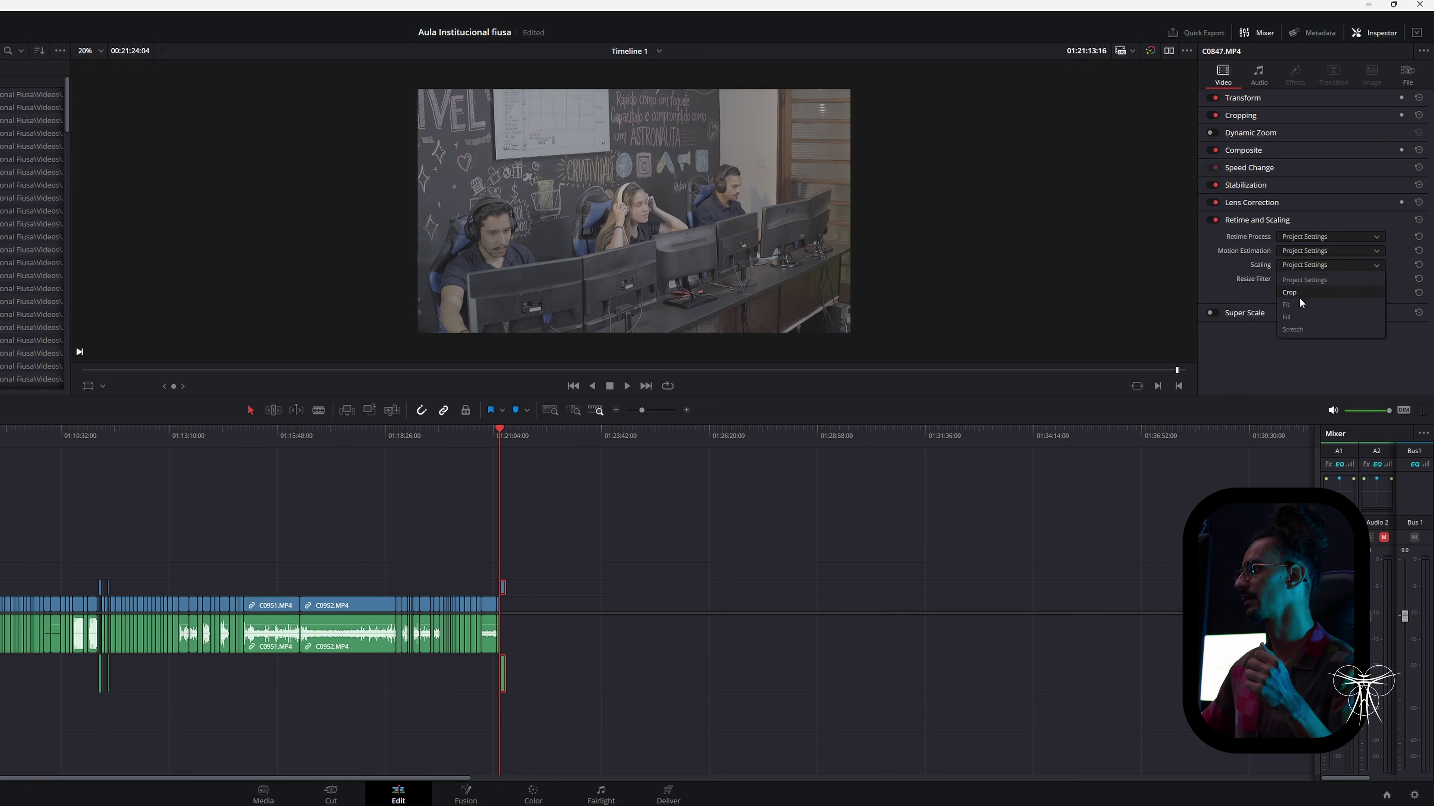
{"action": "left_click", "coordinate": [1296, 319]}
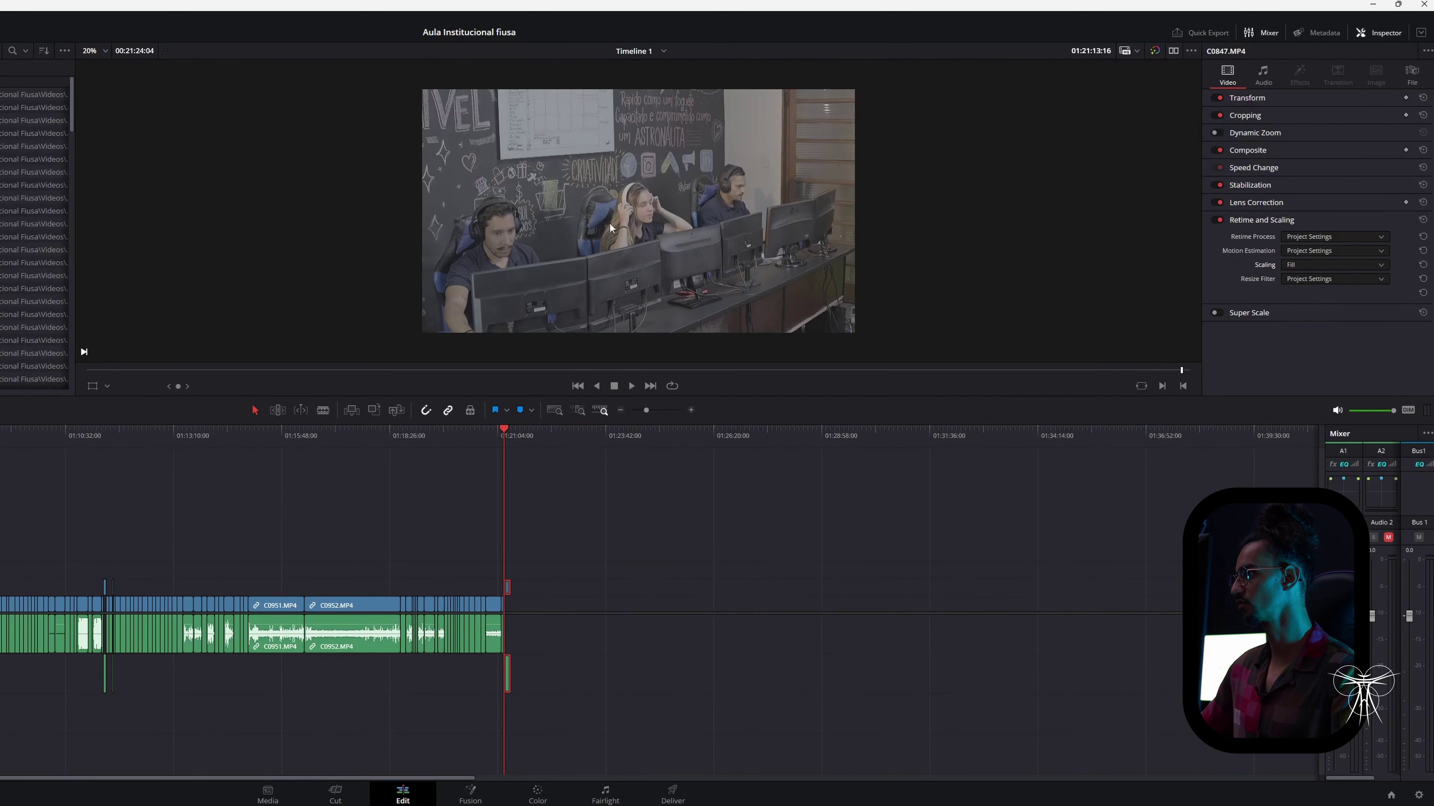
{"action": "left_click", "coordinate": [1298, 264]}
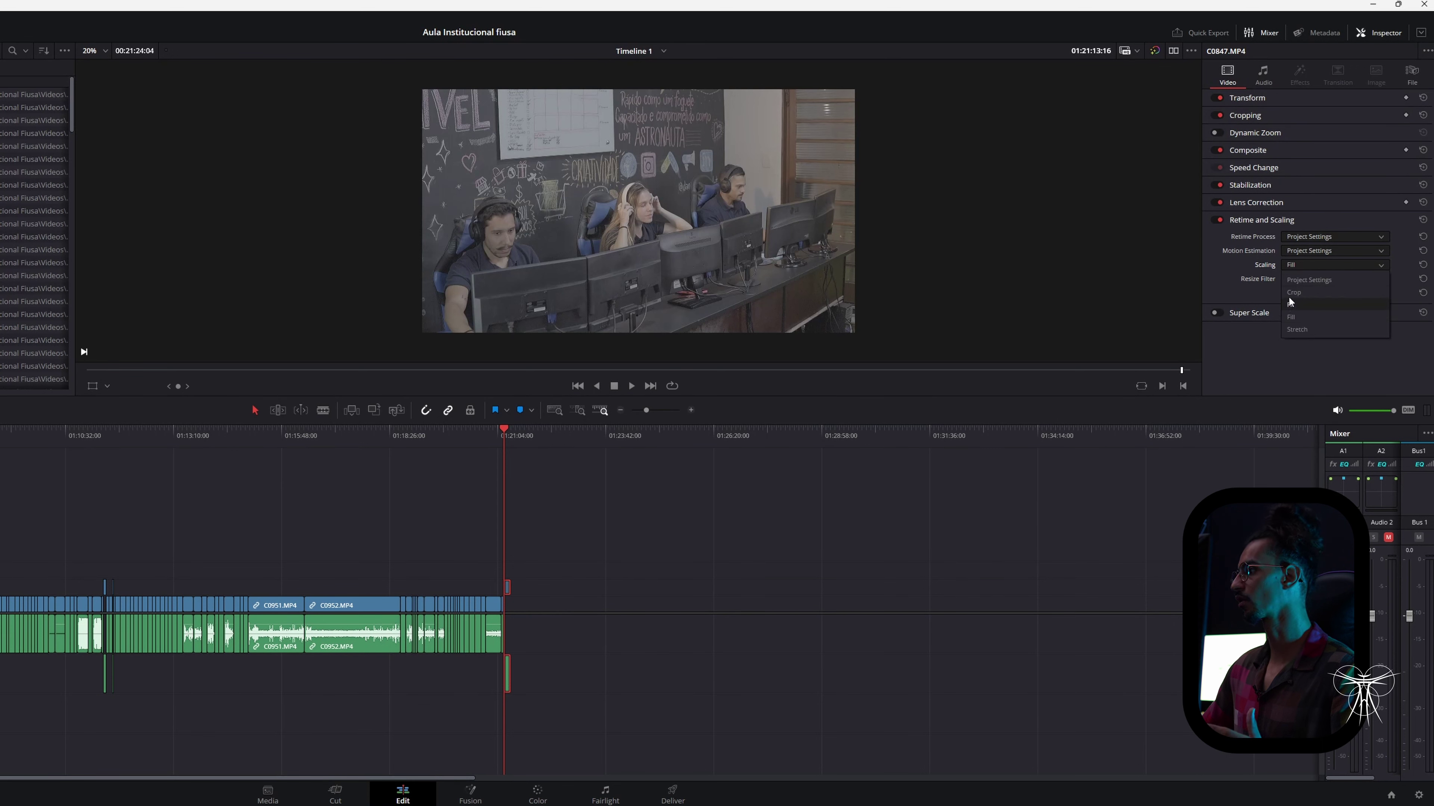
{"action": "left_click", "coordinate": [1293, 299]}
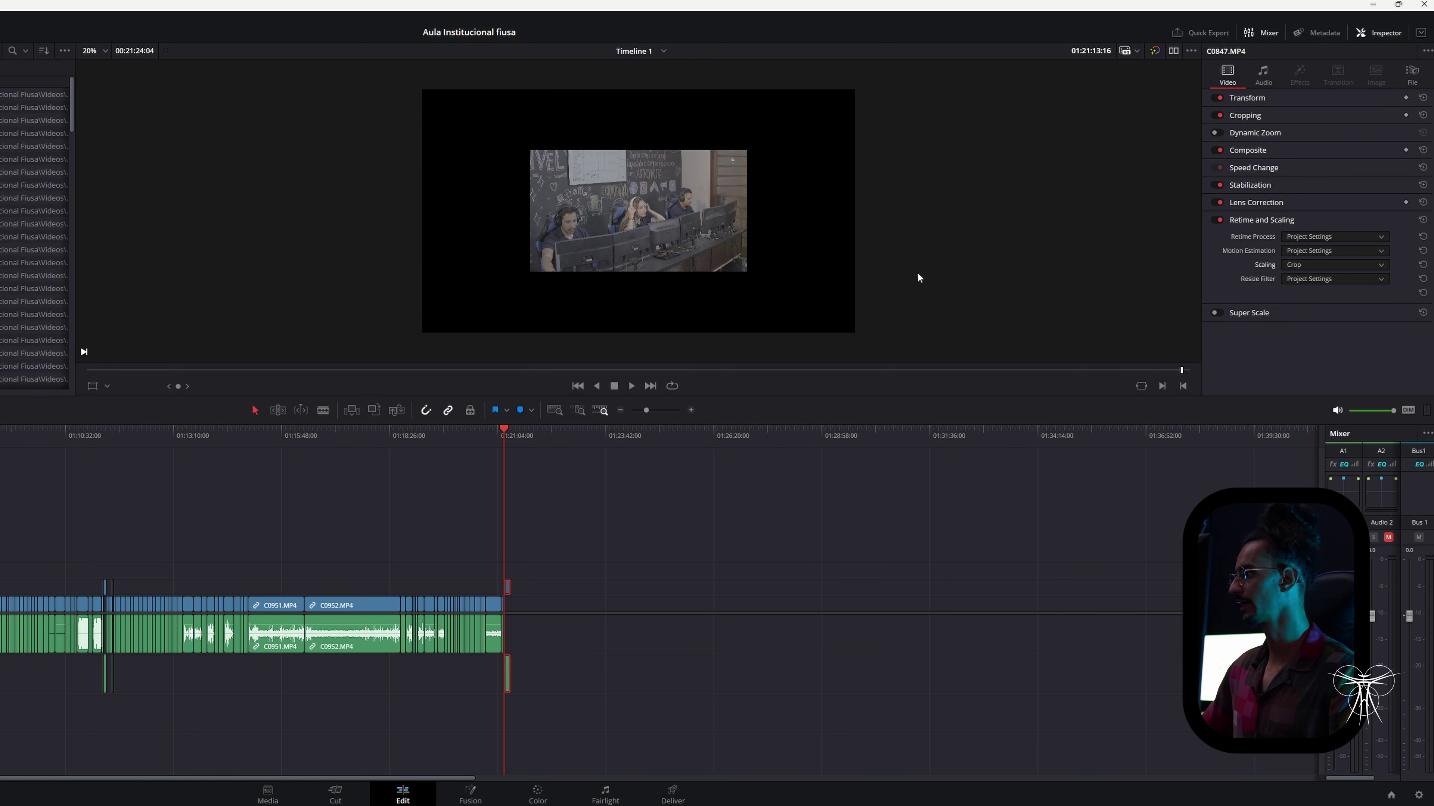
Set the clip's Scaling back to Project Settings and save the project
{"action": "left_click", "coordinate": [1300, 266]}
{"action": "left_click", "coordinate": [1304, 277]}
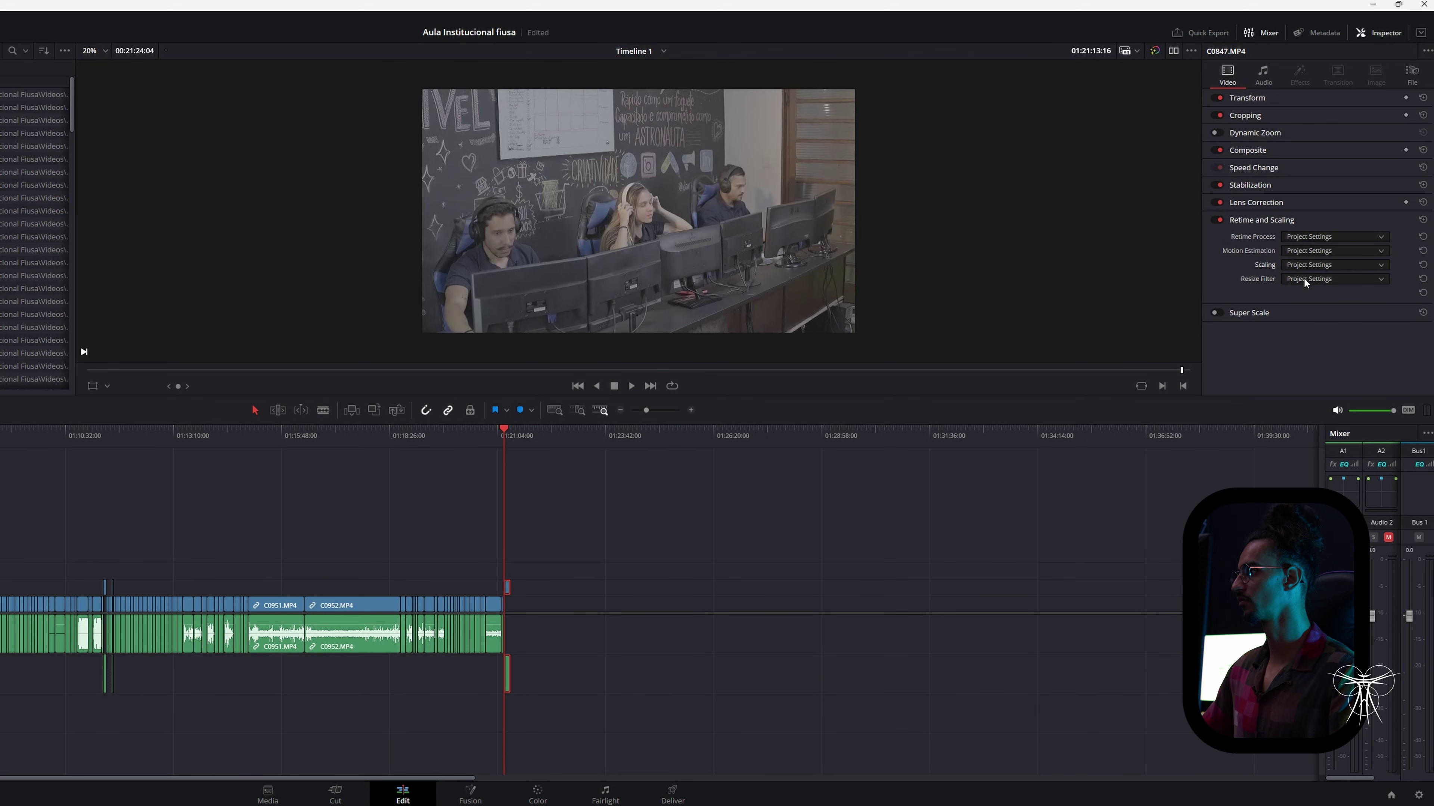
{"action": "key", "text": "ctrl+s"}
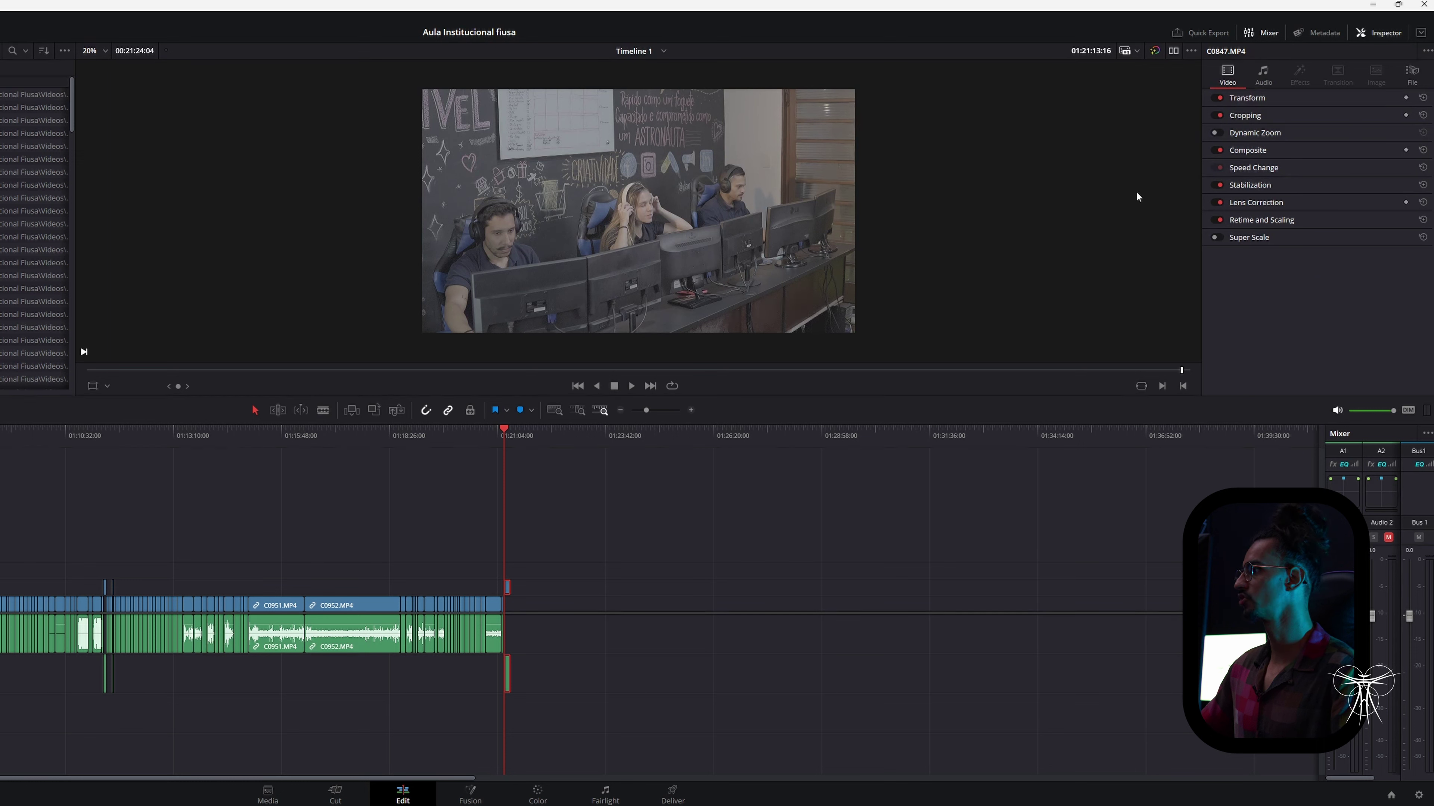
Open the audio settings of clip C0847.MP4 and examine its Volume and Pan controls, collapsing both sections
{"action": "left_click", "coordinate": [1263, 74]}
{"action": "left_click", "coordinate": [1236, 98]}
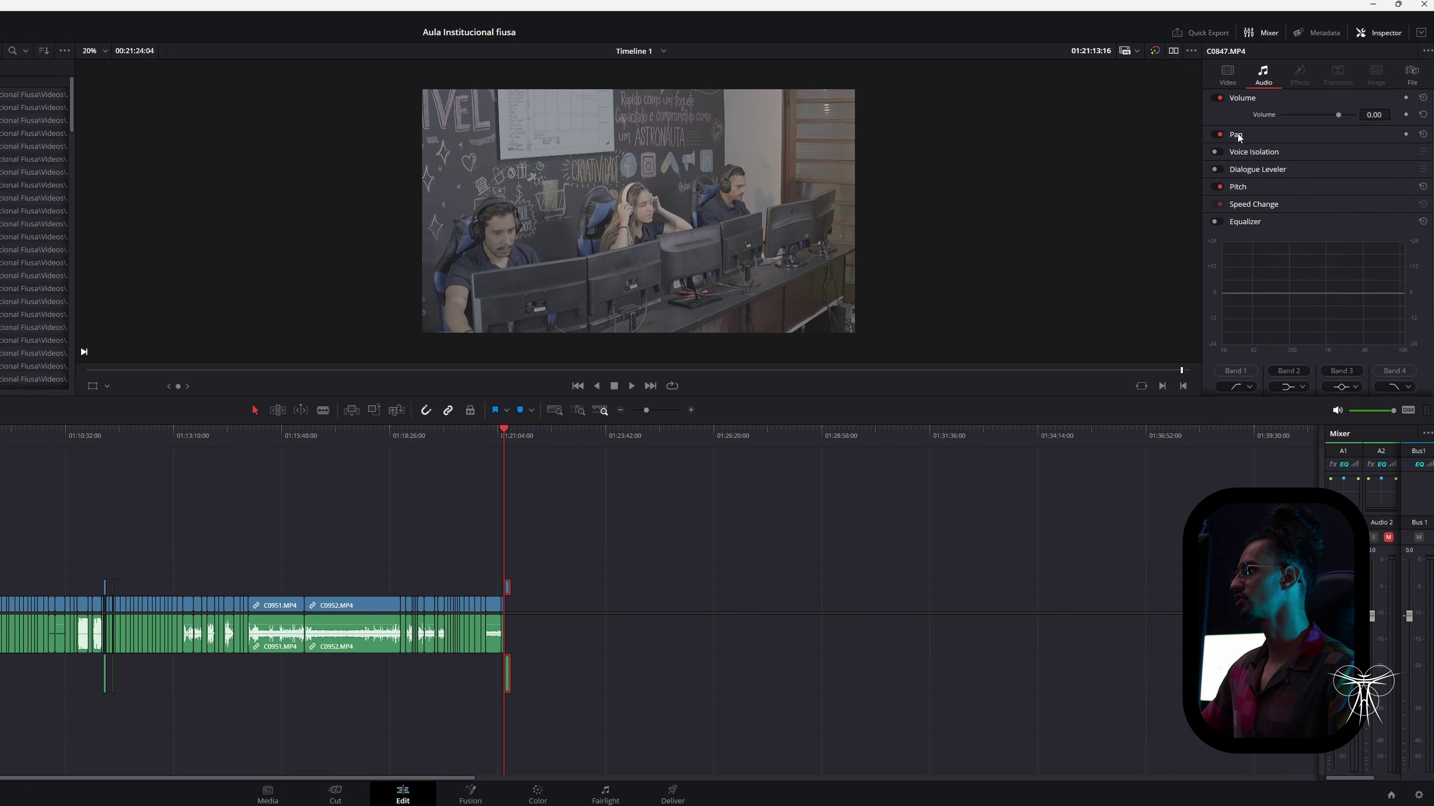
{"action": "left_click", "coordinate": [1242, 97]}
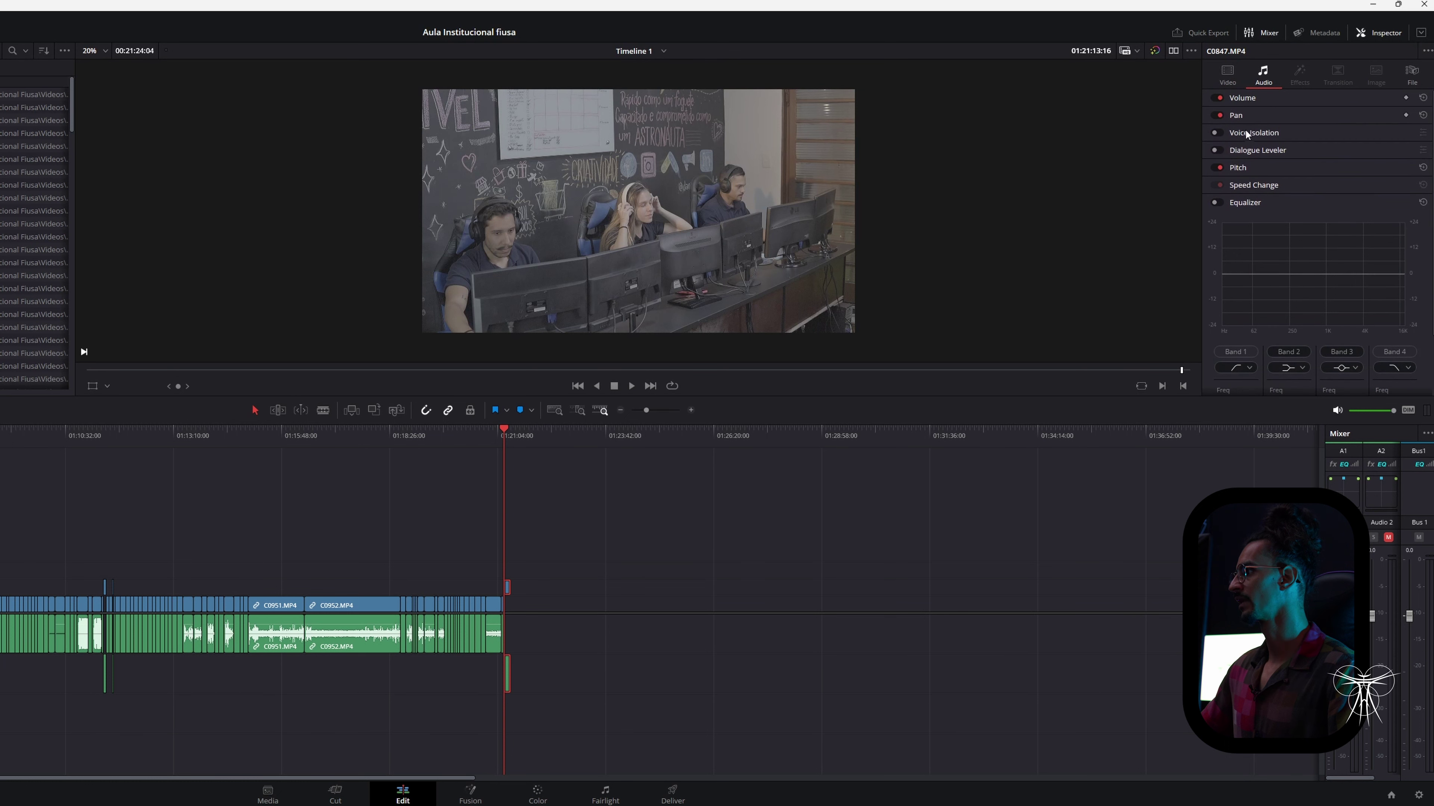
{"action": "left_click", "coordinate": [1236, 116]}
{"action": "left_click", "coordinate": [1237, 116]}
Enable Voice Isolation for clip C0847.MP4 and look over its Equalizer bands
{"action": "left_click", "coordinate": [1219, 132]}
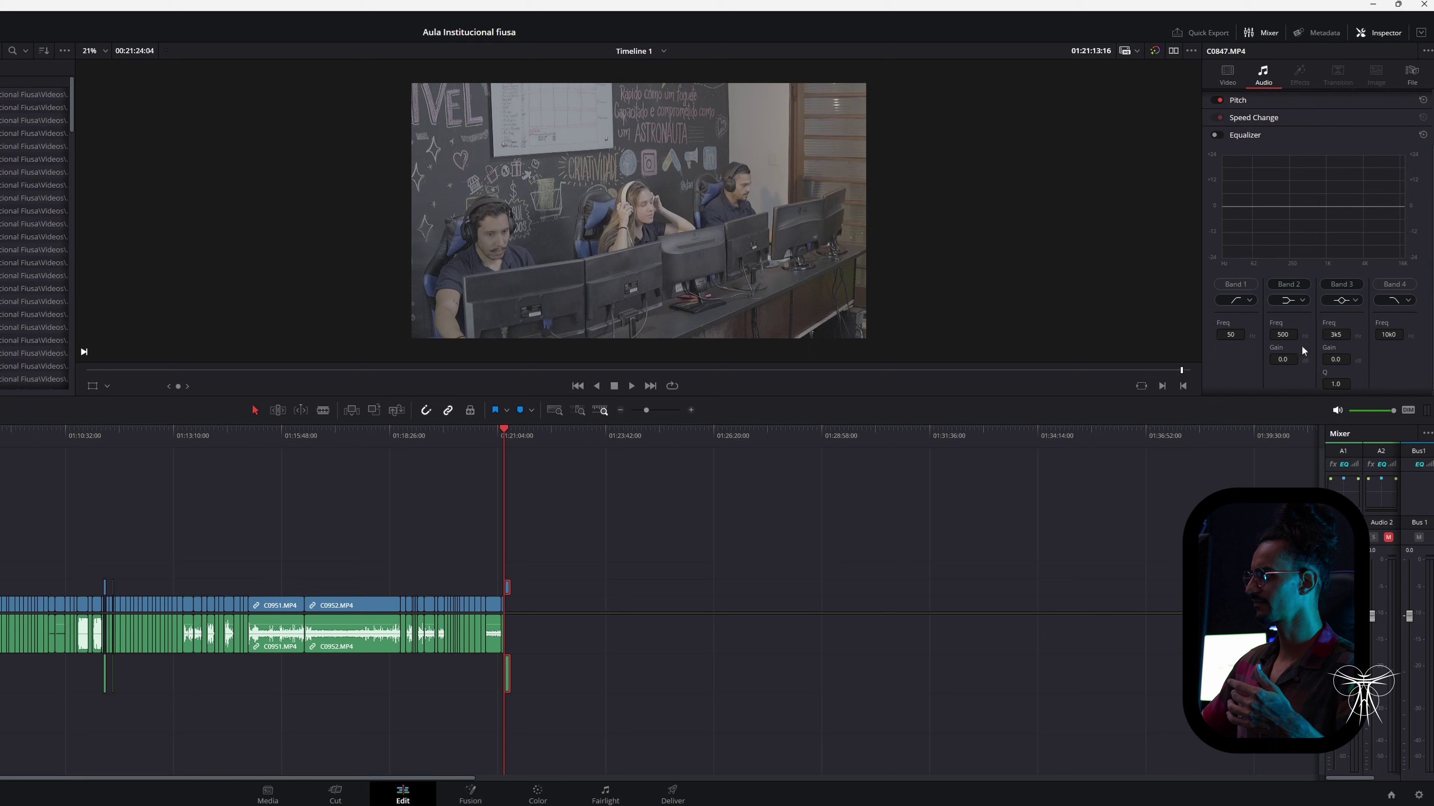
{"action": "scroll", "coordinate": [1301, 345], "scroll_direction": "up", "scroll_amount": 3}
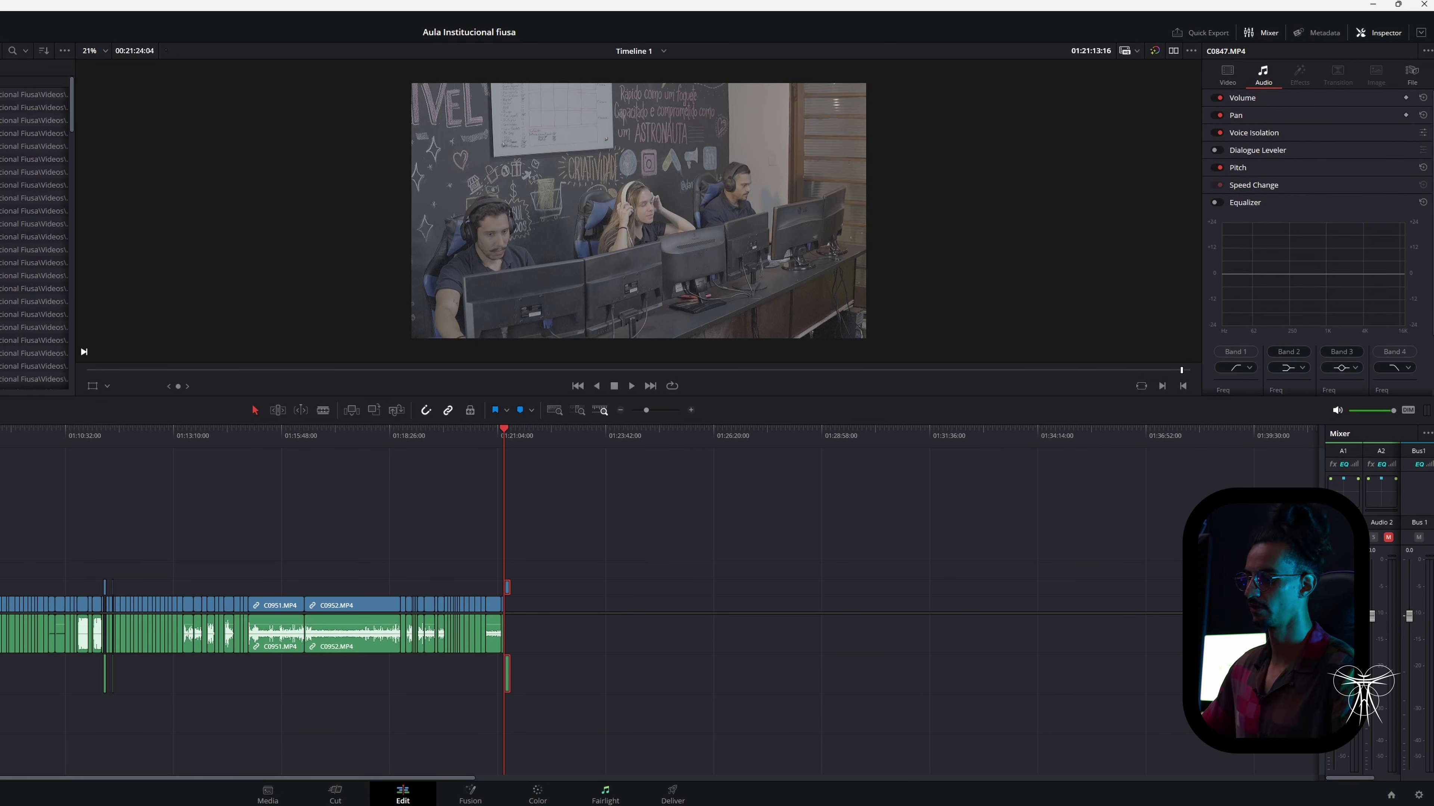
Show the timeline on the Fairlight page, and return to the clip's video settings on the Edit page
{"action": "left_click", "coordinate": [603, 796]}
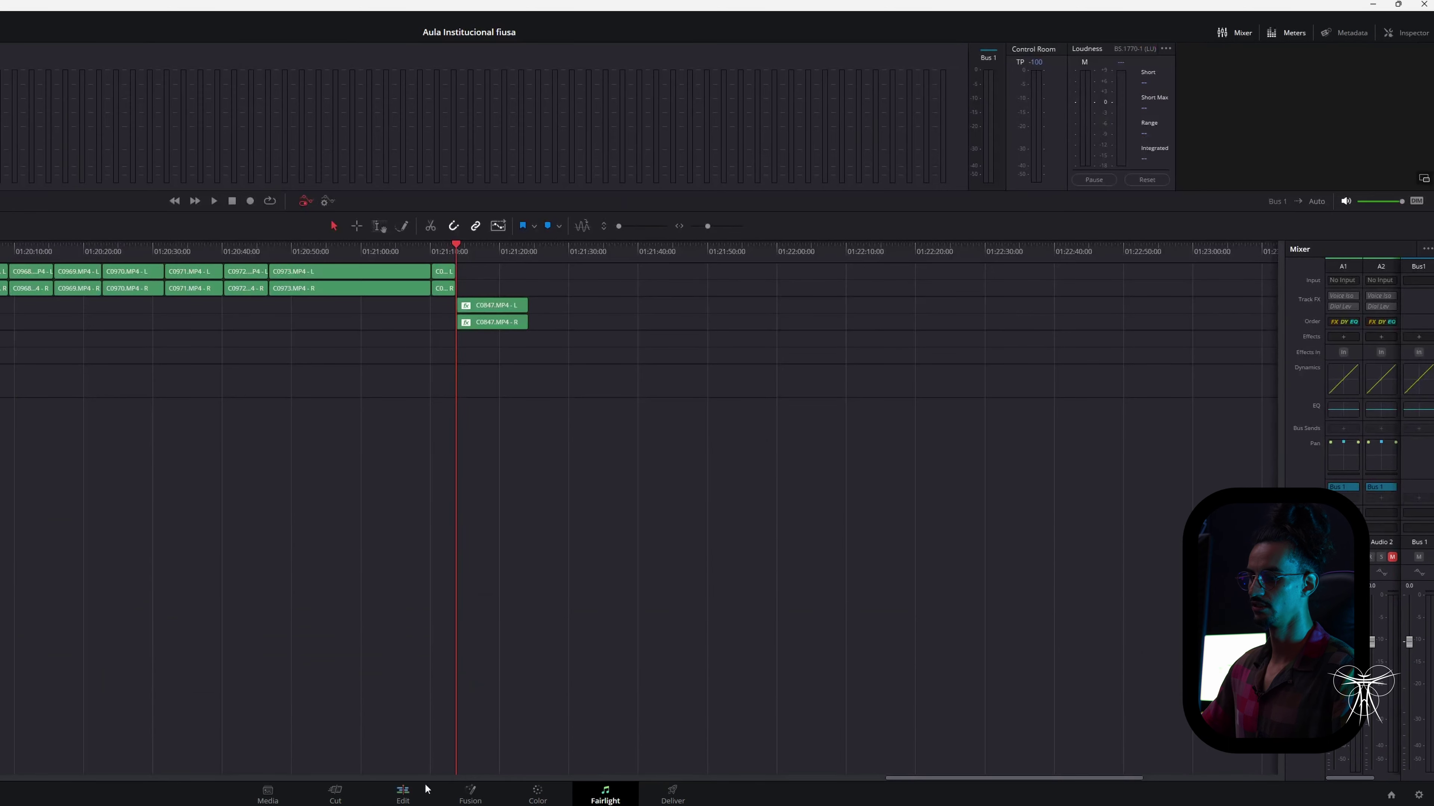
{"action": "left_click", "coordinate": [403, 796]}
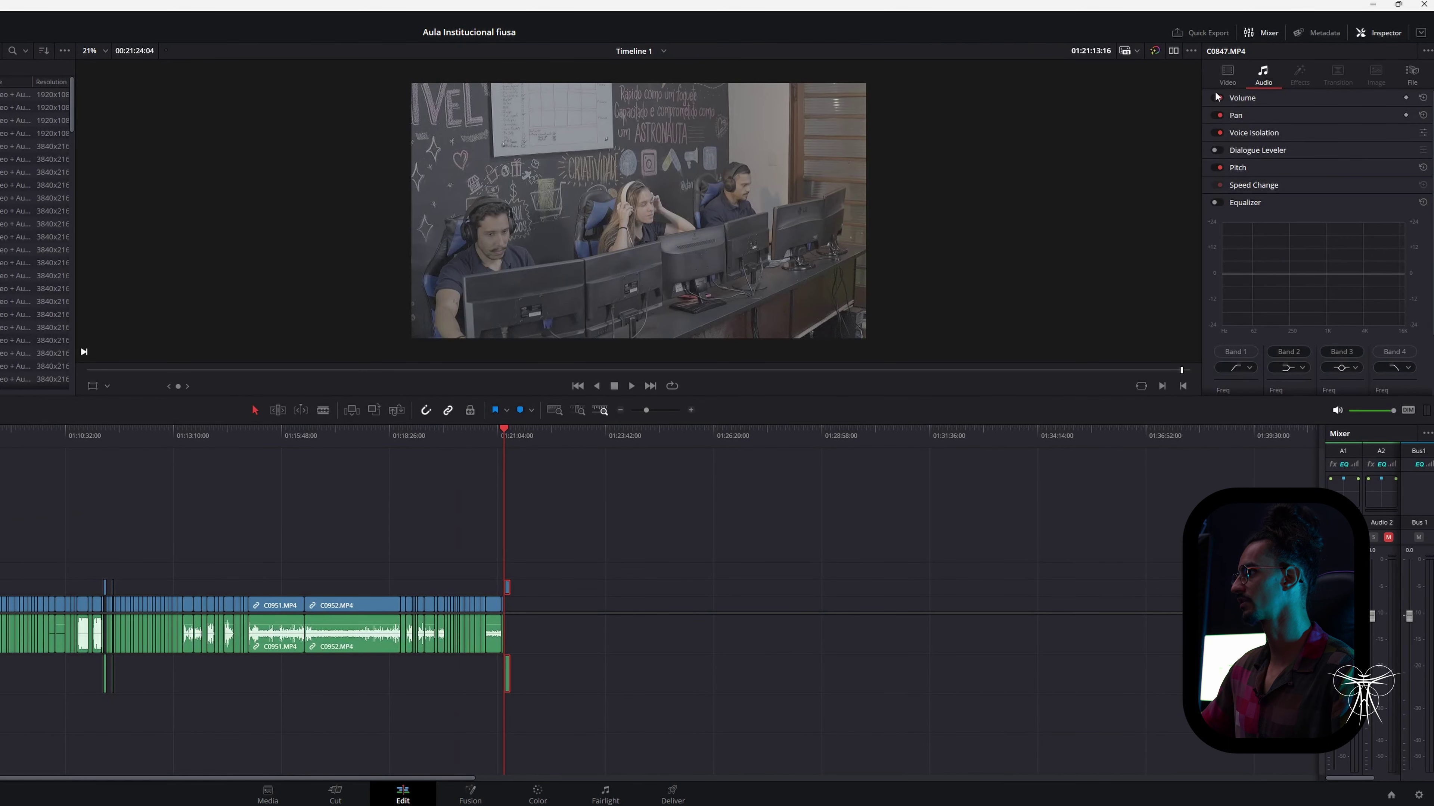
{"action": "left_click", "coordinate": [1227, 73]}
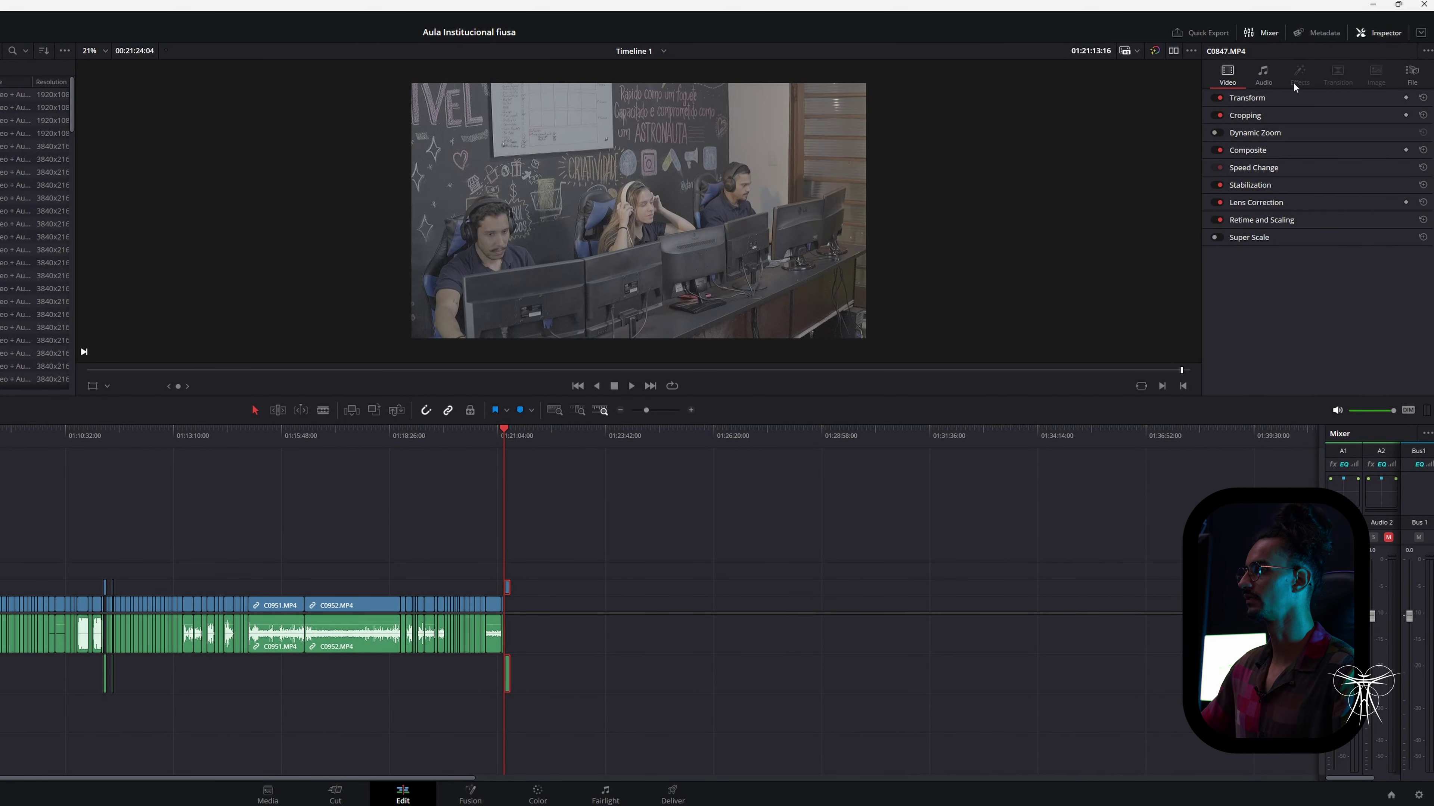